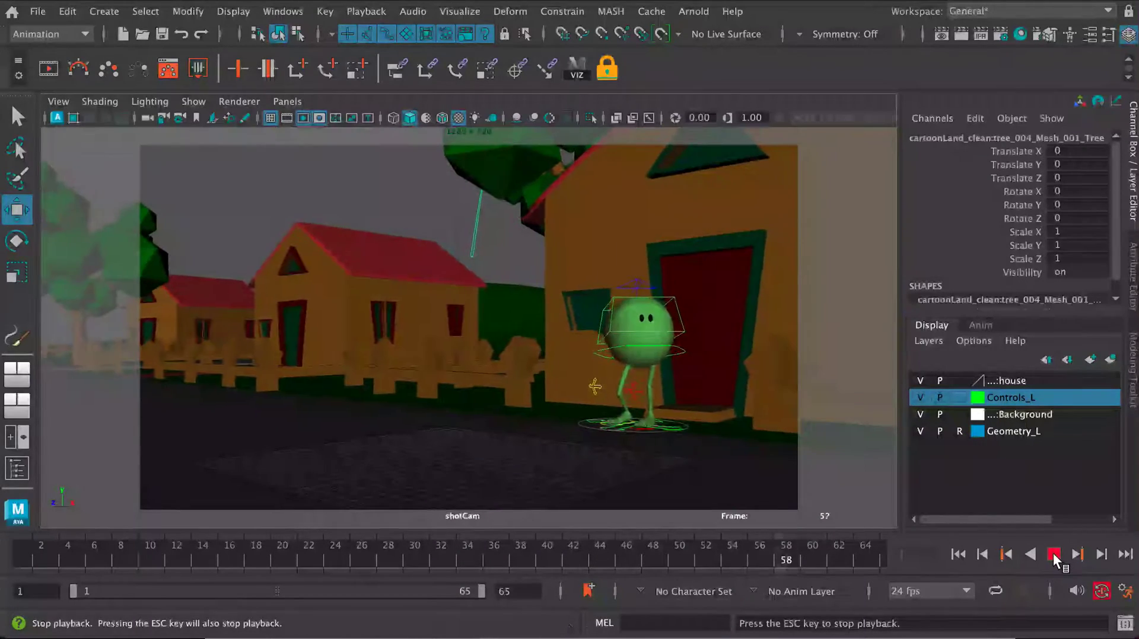
- Stop the playback and switch from the shotCam view to the multi-pane layout with the perspective view and Graph Editor
{"action": "left_click", "coordinate": [1053, 554]}
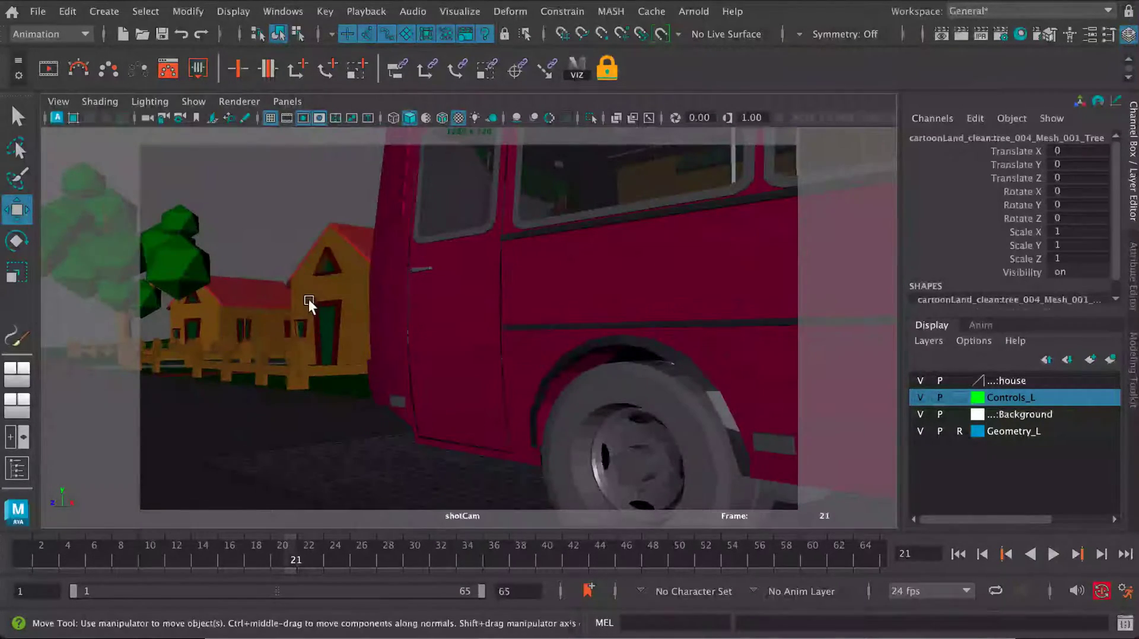
{"action": "key", "text": "space"}
{"action": "left_click_drag", "start_coordinate": [308, 223], "coordinate": [413, 259], "text": "alt"}
{"action": "middle_click_drag", "start_coordinate": [428, 270], "coordinate": [325, 237], "text": "alt"}
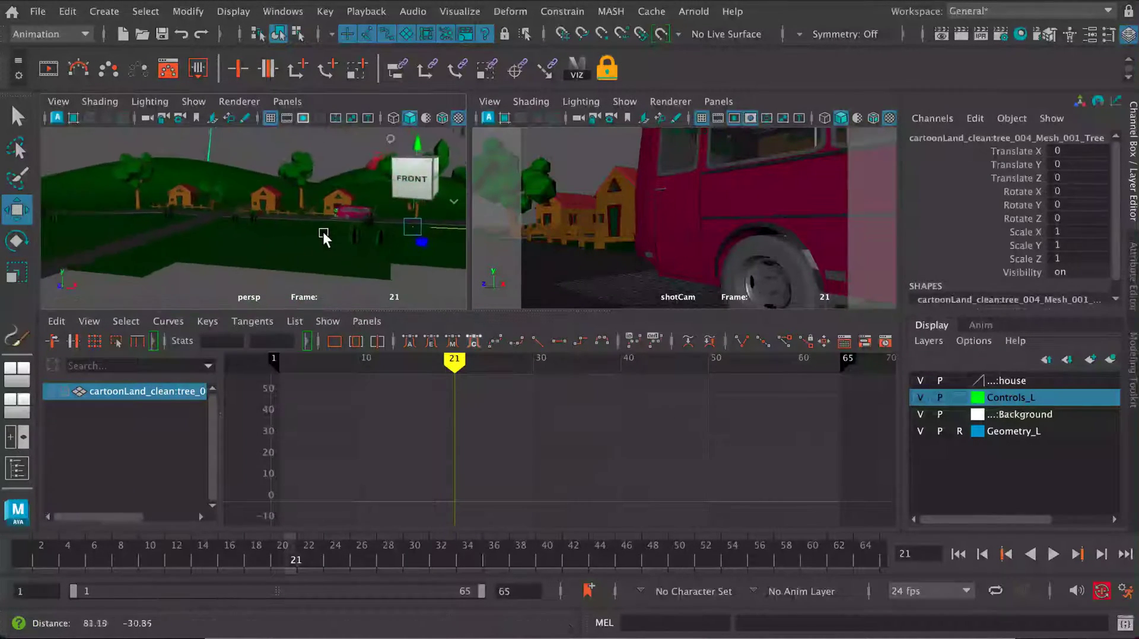
{"action": "right_click_drag", "start_coordinate": [326, 236], "coordinate": [379, 254], "text": "alt"}
{"action": "middle_click_drag", "start_coordinate": [383, 228], "coordinate": [283, 244], "text": "alt"}
{"action": "right_click_drag", "start_coordinate": [283, 244], "coordinate": [322, 245], "text": "alt"}
- Select the shotCam camera through the Outliner, then close the Outliner
{"action": "left_click", "coordinate": [283, 12]}
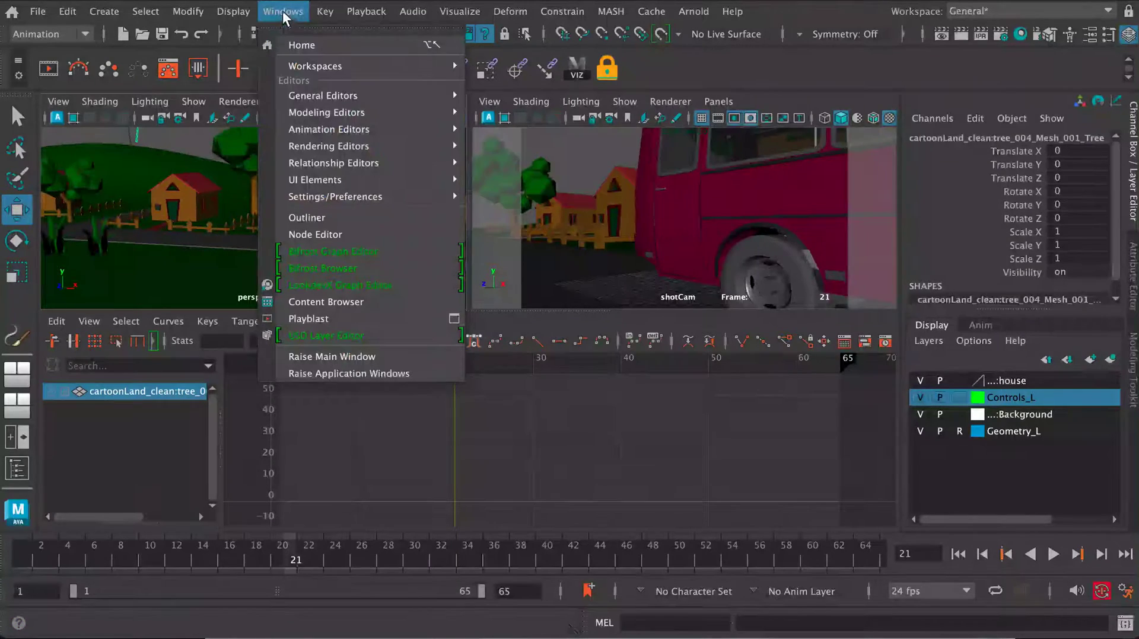
{"action": "left_click", "coordinate": [307, 217]}
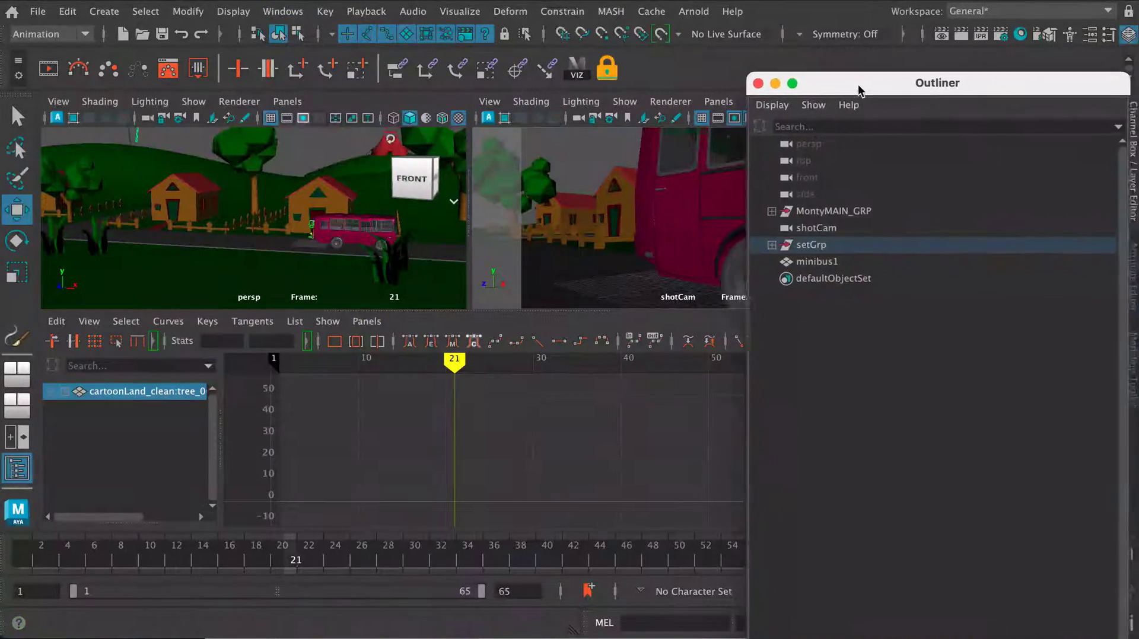
{"action": "left_click_drag", "start_coordinate": [864, 86], "coordinate": [473, 155]}
{"action": "left_click", "coordinate": [440, 305]}
{"action": "left_click", "coordinate": [436, 272]}
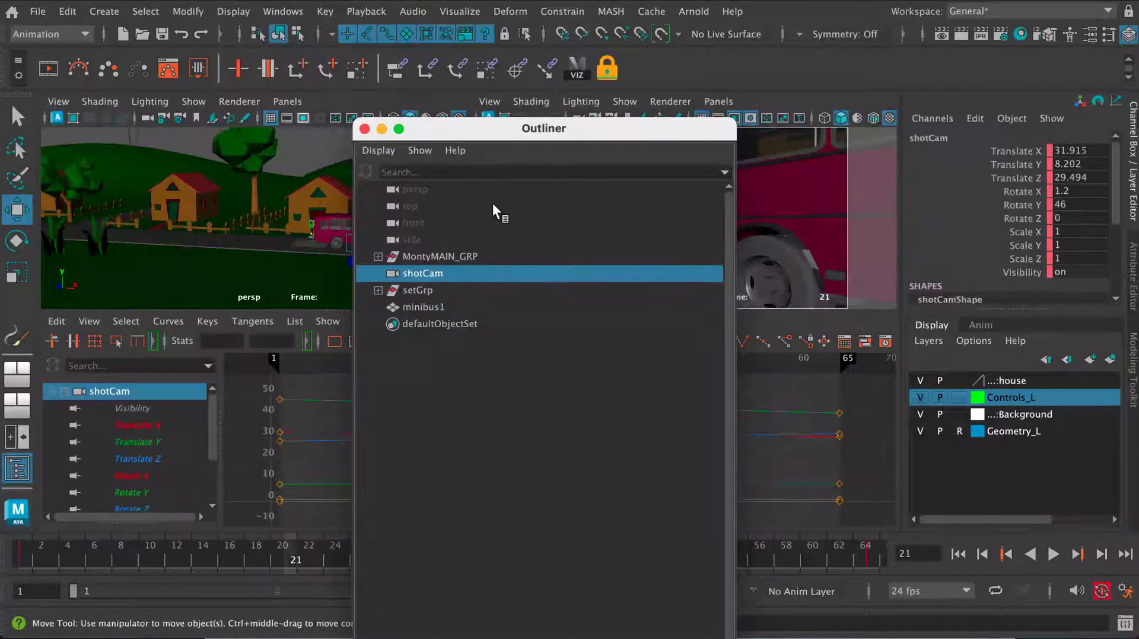
{"action": "left_click", "coordinate": [364, 130]}
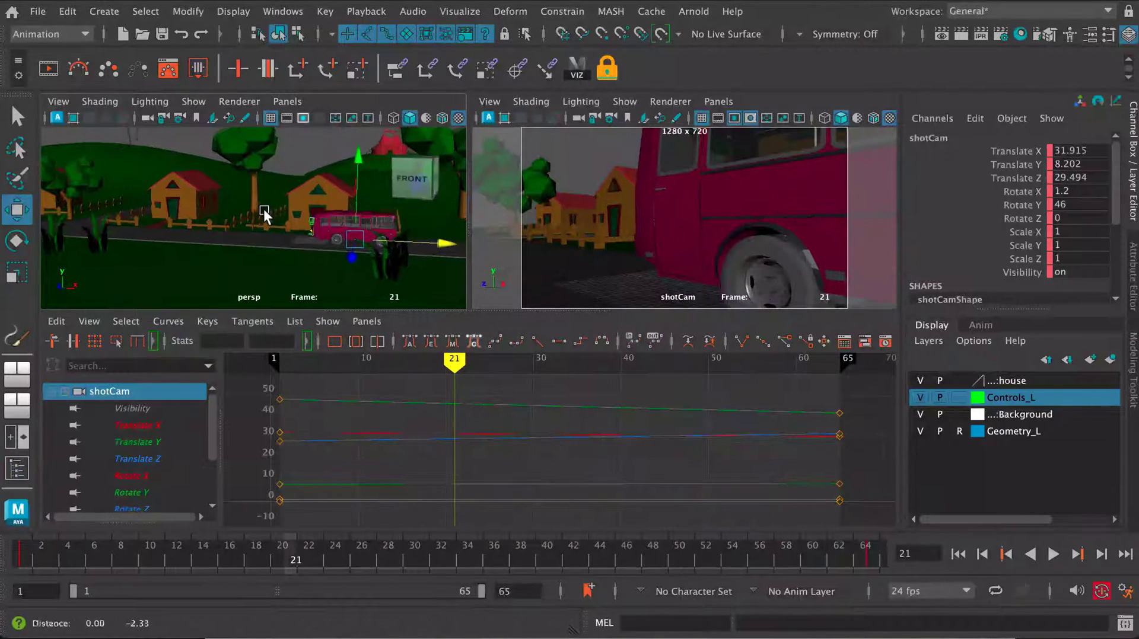
- Turn on the display of cameras in the perspective viewport and locate shotCam beside the bus
{"action": "left_click", "coordinate": [191, 102]}
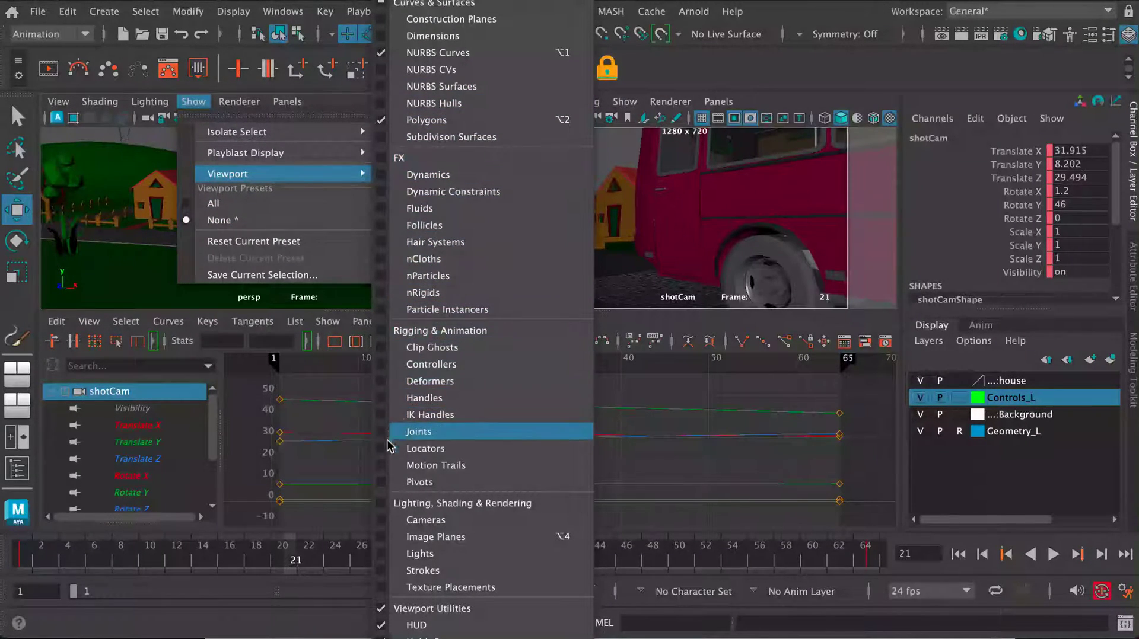
{"action": "left_click", "coordinate": [382, 522]}
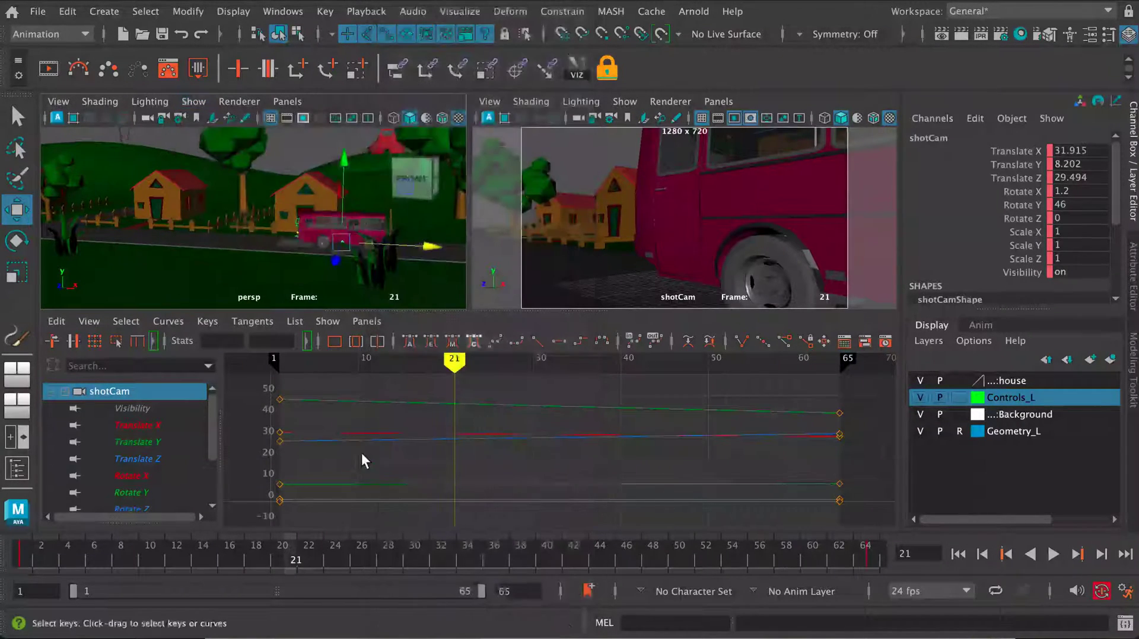
{"action": "left_click_drag", "start_coordinate": [315, 234], "coordinate": [282, 214], "text": "alt"}
{"action": "right_click_drag", "start_coordinate": [282, 213], "coordinate": [357, 266], "text": "alt"}
{"action": "middle_click_drag", "start_coordinate": [351, 245], "coordinate": [230, 236], "text": "alt"}
{"action": "right_click_drag", "start_coordinate": [230, 236], "coordinate": [273, 257], "text": "alt"}
{"action": "middle_click_drag", "start_coordinate": [273, 259], "coordinate": [295, 258], "text": "alt"}
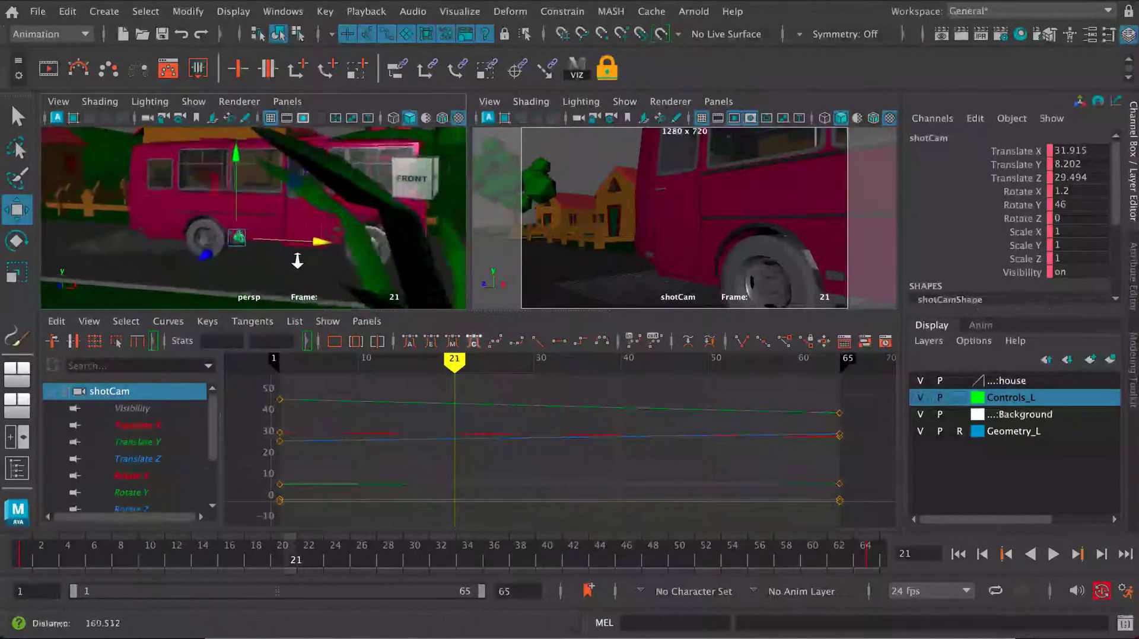
{"action": "right_click_drag", "start_coordinate": [294, 258], "coordinate": [312, 263], "text": "alt"}
{"action": "middle_click_drag", "start_coordinate": [285, 277], "coordinate": [309, 256], "text": "alt"}
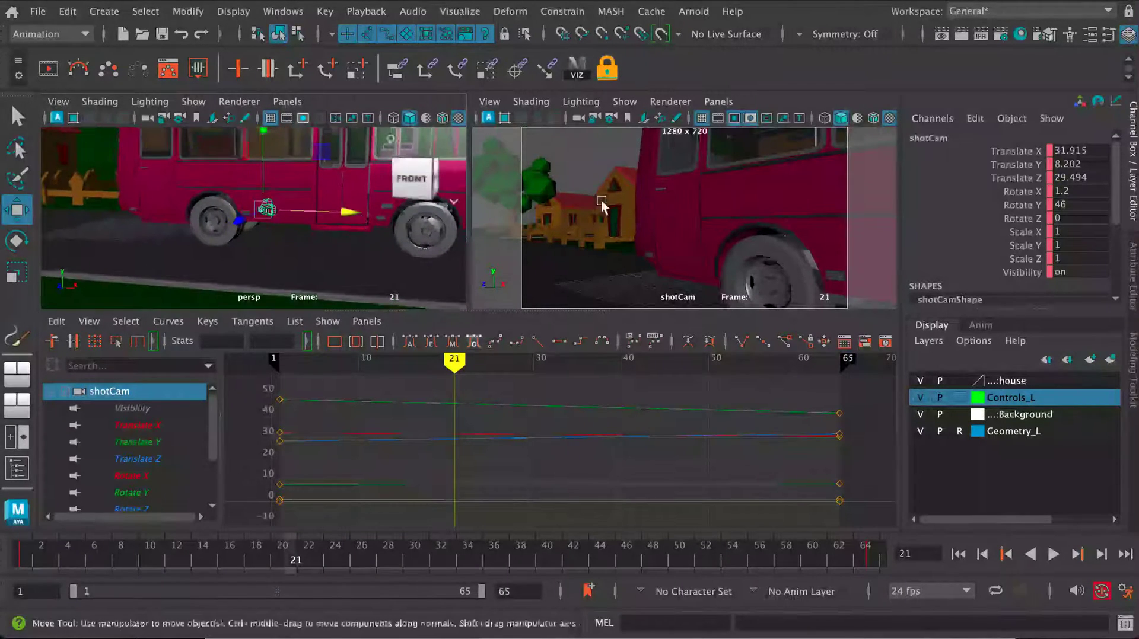
- Set shotCam's Scale X, Y and Z to 5 and delete the scale keys at the start and end of the shot
{"action": "left_click_drag", "start_coordinate": [1078, 229], "coordinate": [1076, 257]}
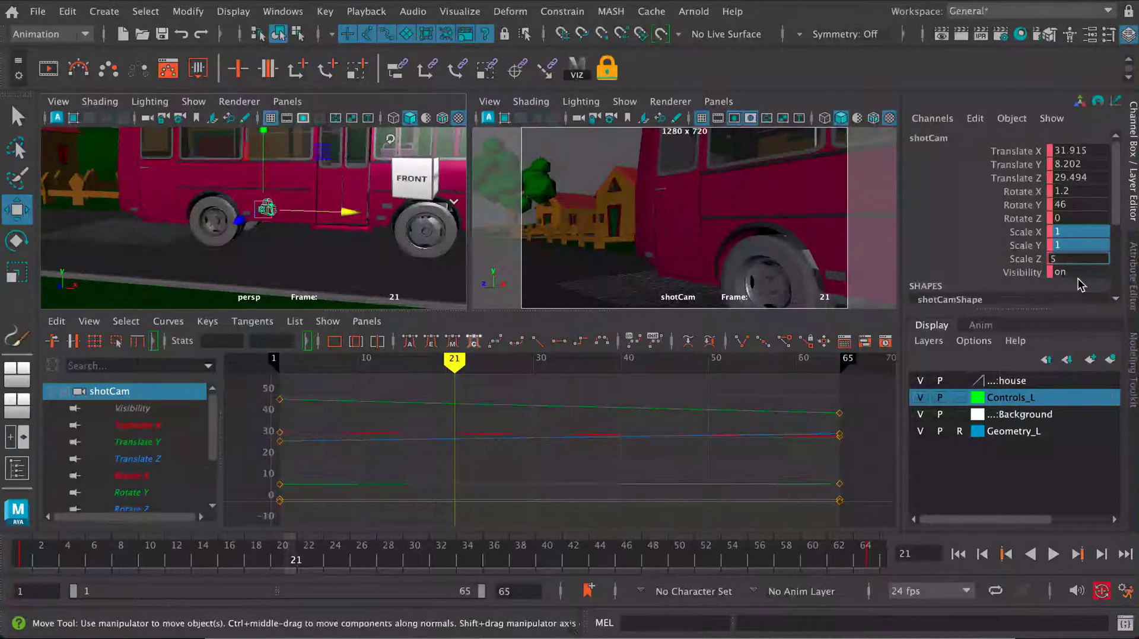
{"action": "key", "text": "Return"}
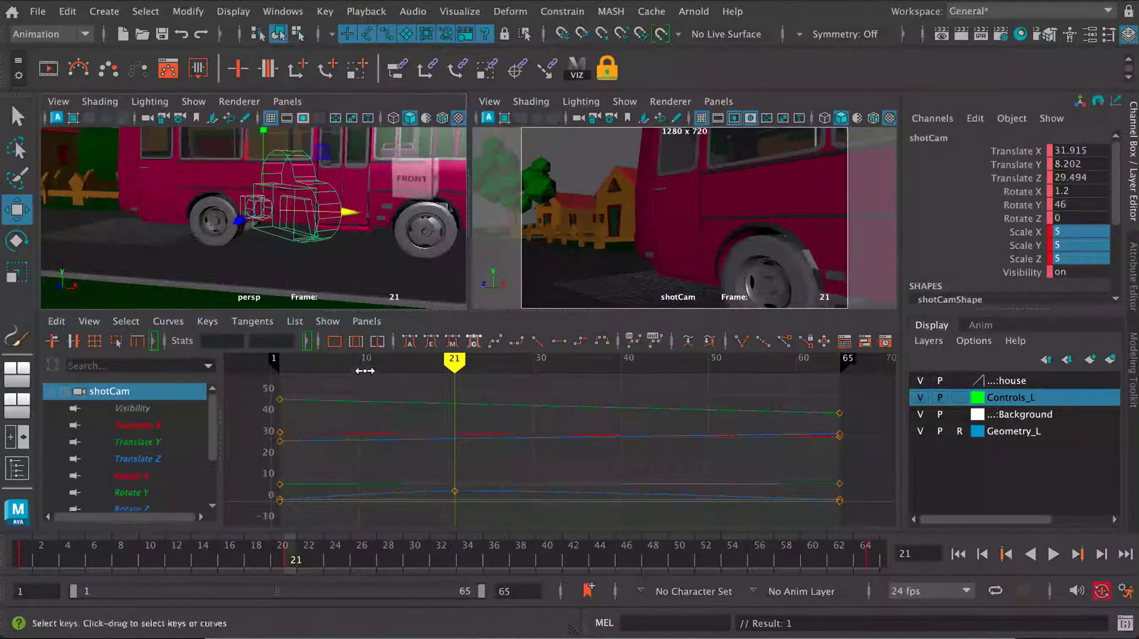
{"action": "left_click_drag", "start_coordinate": [208, 432], "coordinate": [177, 490]}
{"action": "right_click_drag", "start_coordinate": [573, 429], "coordinate": [409, 469], "text": "alt"}
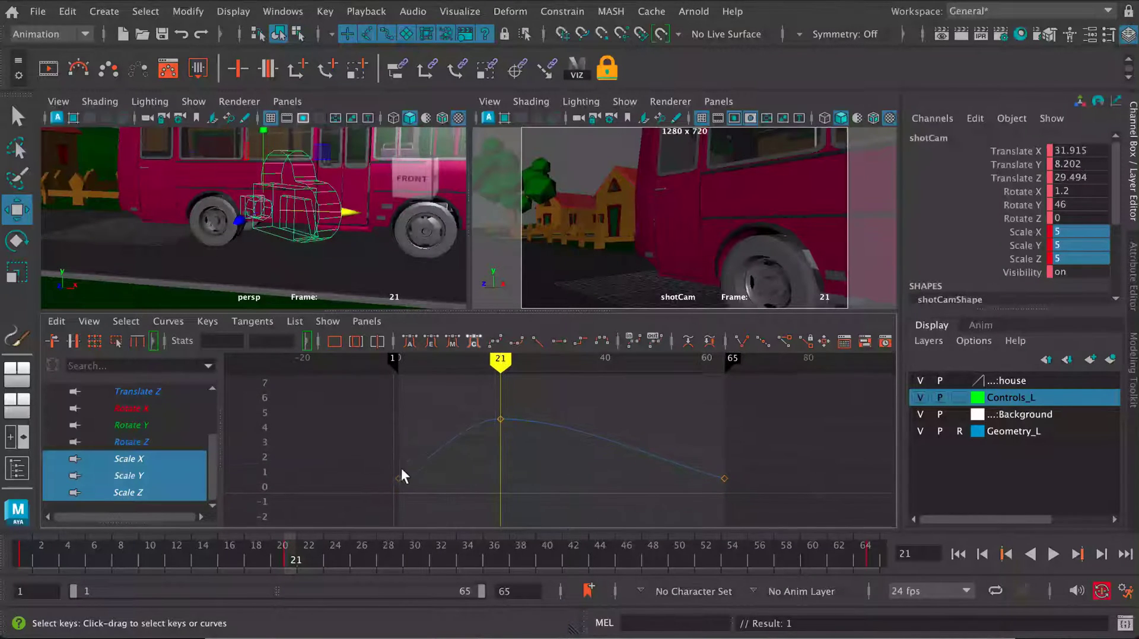
{"action": "left_click_drag", "start_coordinate": [594, 504], "coordinate": [781, 524]}
{"action": "key", "text": "Delete"}
- Maximize the perspective view and scrub and play through to frame 65 to examine the camera's movement
{"action": "key", "text": "space"}
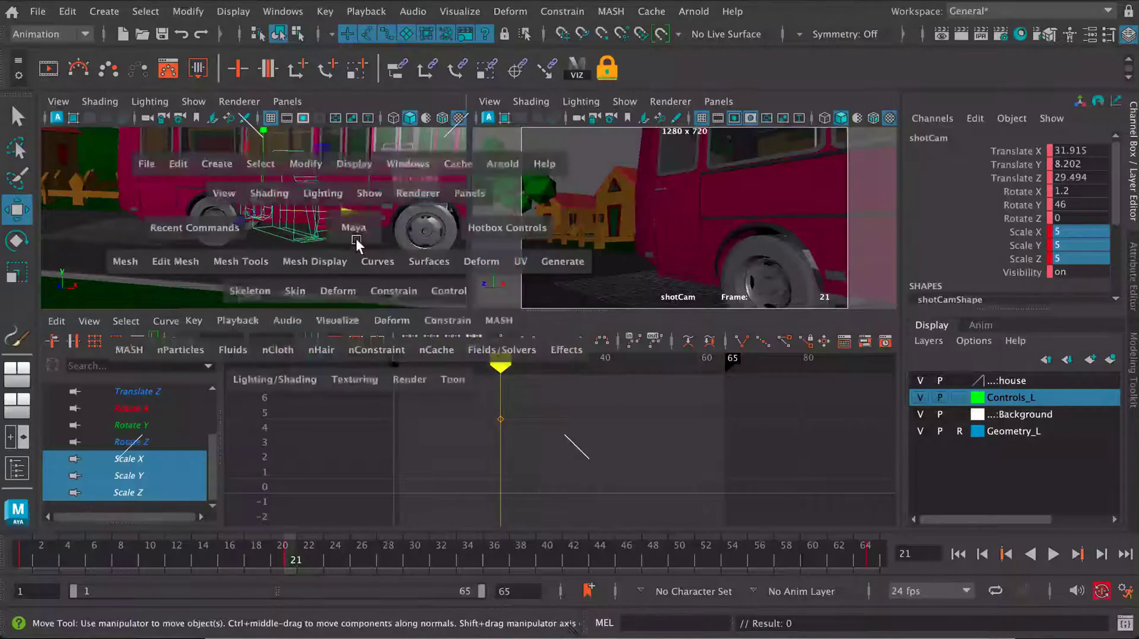
{"action": "right_click_drag", "start_coordinate": [417, 320], "coordinate": [324, 386], "text": "alt"}
{"action": "left_click_drag", "start_coordinate": [324, 386], "coordinate": [357, 396], "text": "alt"}
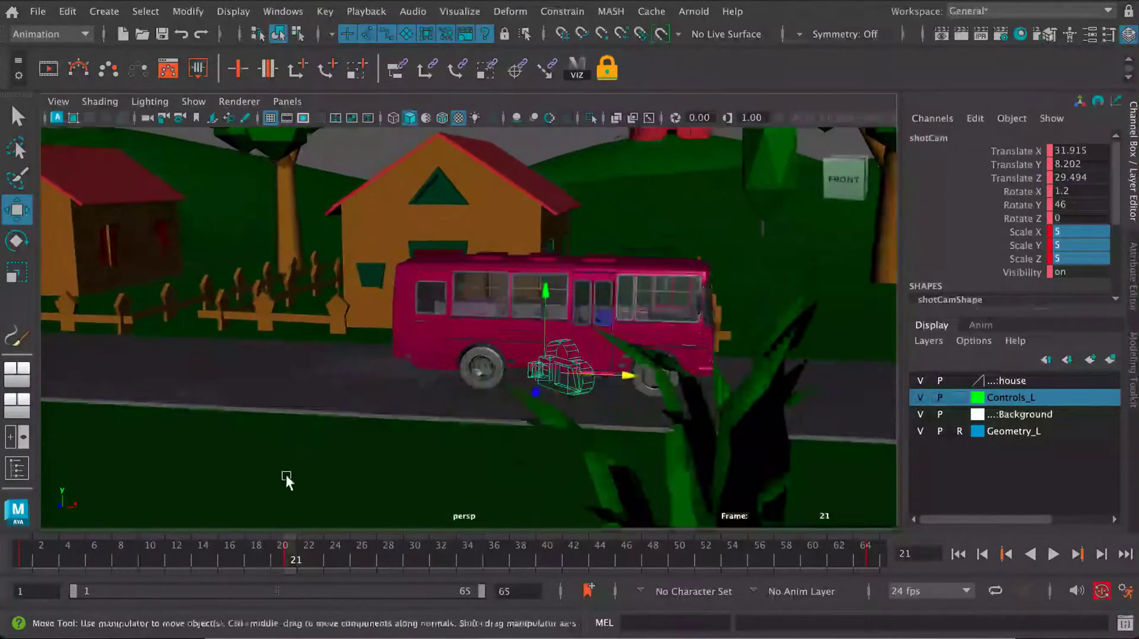
{"action": "left_click_drag", "start_coordinate": [42, 552], "coordinate": [876, 537]}
{"action": "key", "text": "e"}
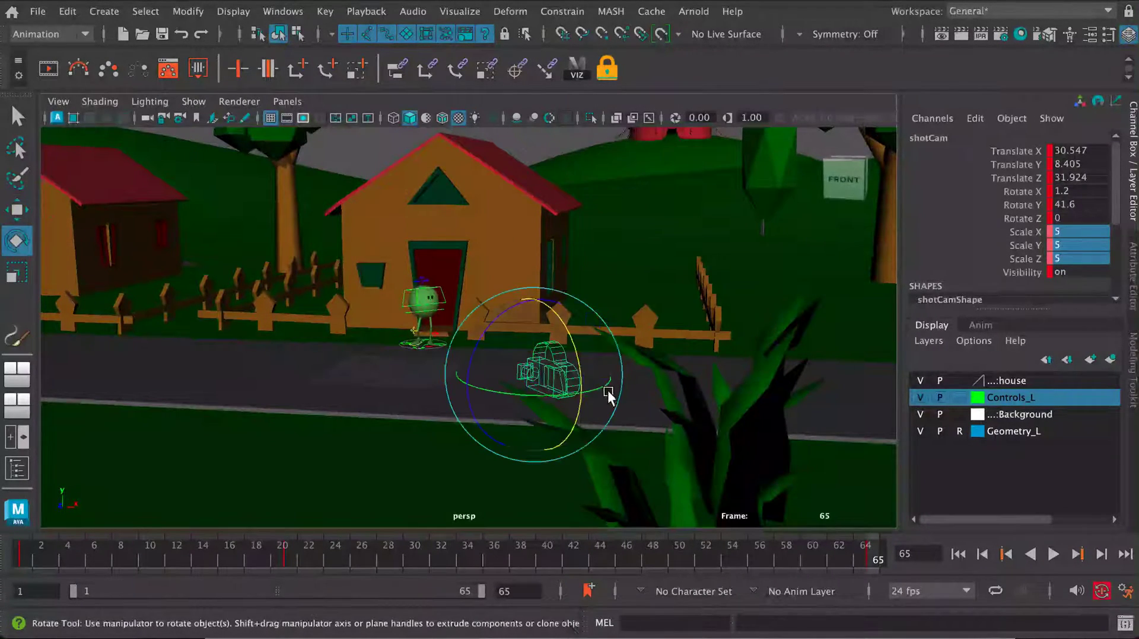
{"action": "key", "text": "alt+v"}
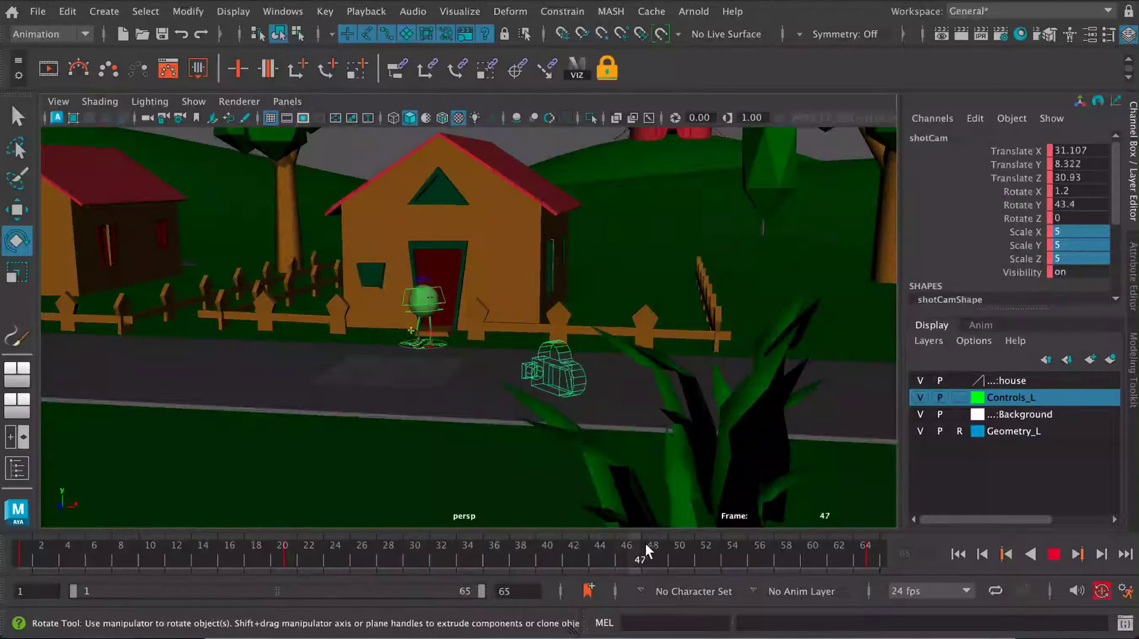
{"action": "left_click_drag", "start_coordinate": [903, 551], "coordinate": [903, 549]}
- Maximize the shotCam view and play the animation through the camera to check the shot
{"action": "key", "text": "space"}
{"action": "key", "text": "space"}
{"action": "left_click", "coordinate": [1053, 554]}
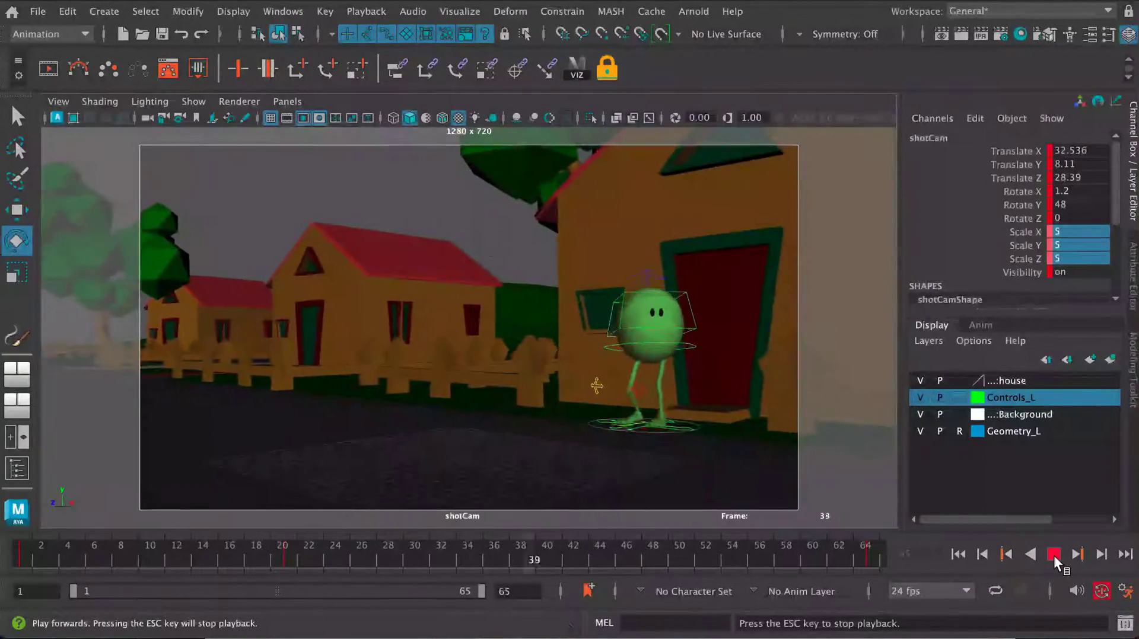
{"action": "left_click", "coordinate": [1054, 552]}
- At frame 23, as the bus passes, tilt shotCam to a Rotate X of 4
{"action": "left_click_drag", "start_coordinate": [414, 557], "coordinate": [290, 562]}
{"action": "key", "text": "space"}
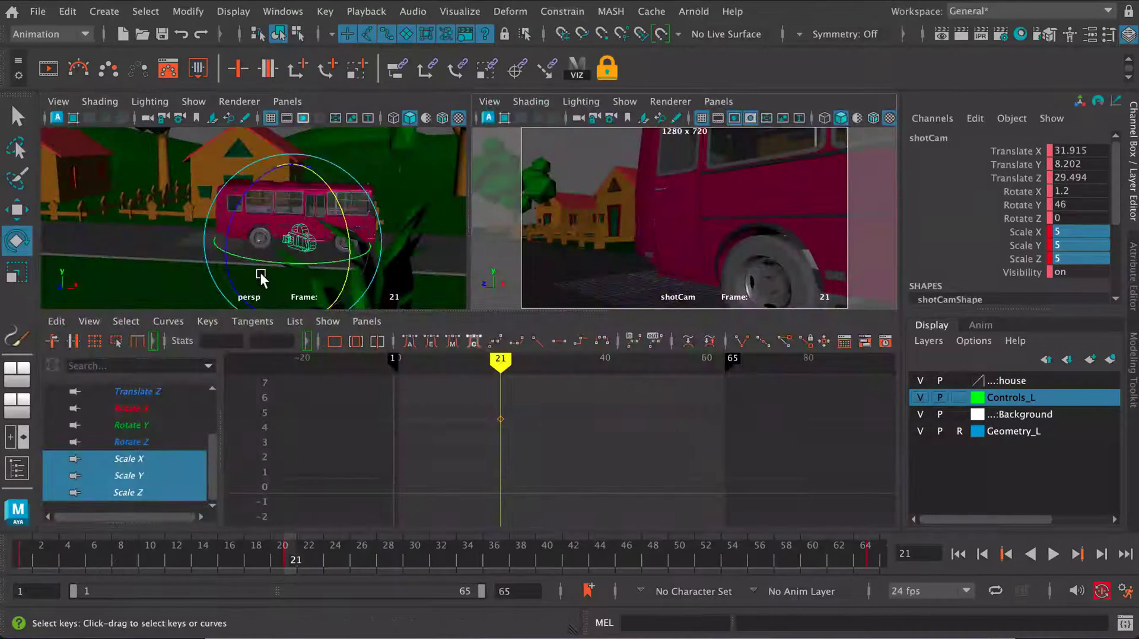
{"action": "key", "text": "space"}
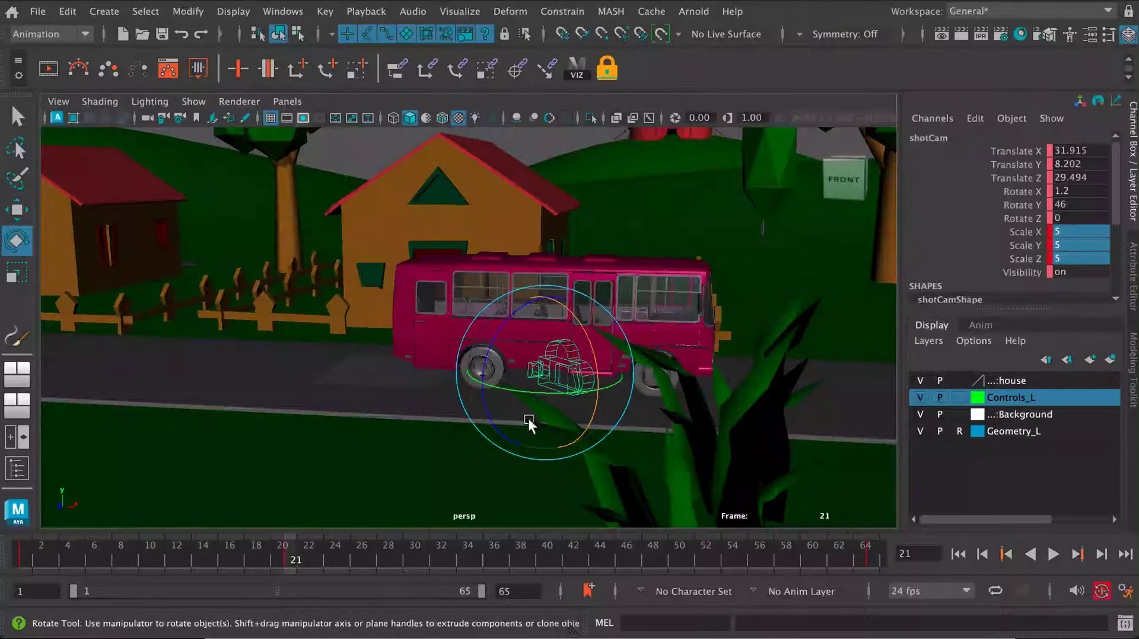
{"action": "left_click_drag", "start_coordinate": [300, 567], "coordinate": [318, 558]}
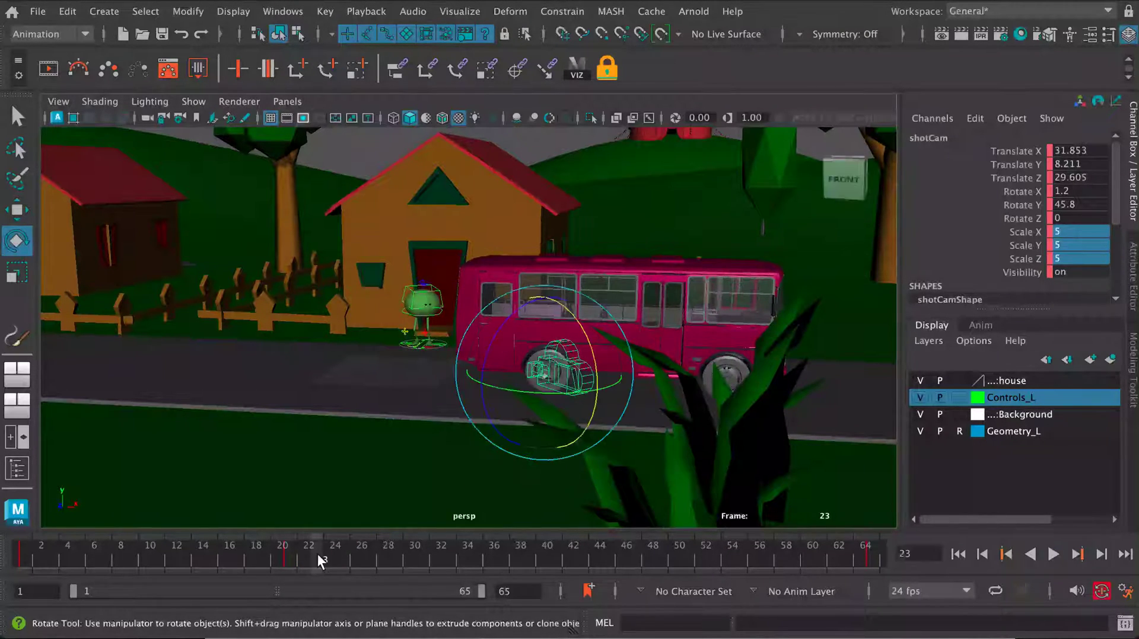
{"action": "left_click_drag", "start_coordinate": [588, 333], "coordinate": [586, 359]}
{"action": "key", "text": "space"}
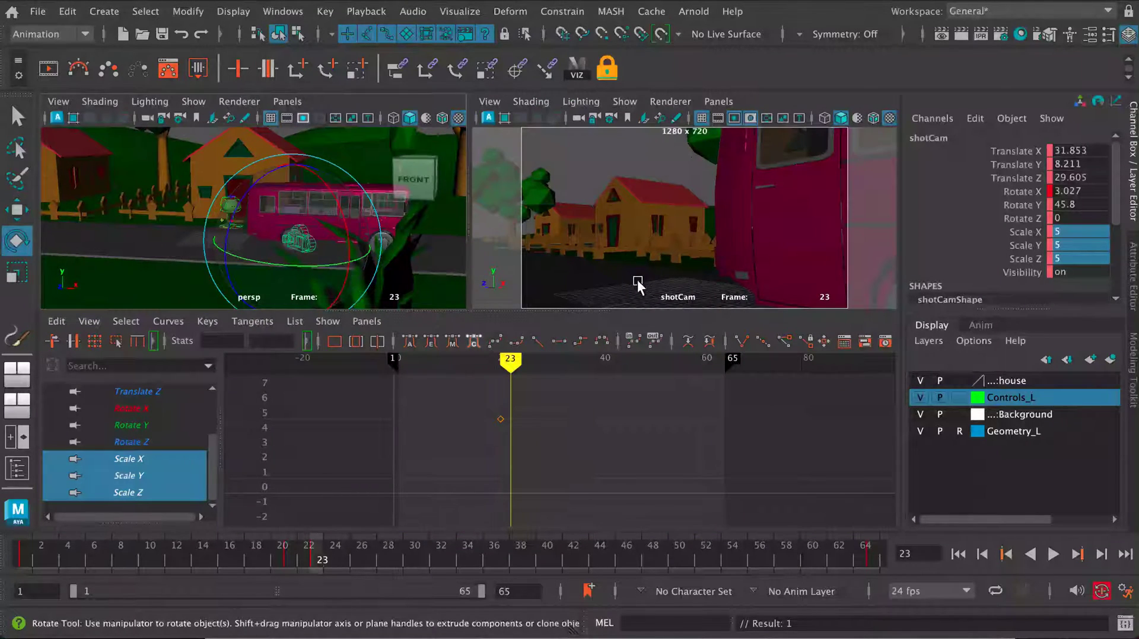
{"action": "left_click_drag", "start_coordinate": [294, 558], "coordinate": [314, 561]}
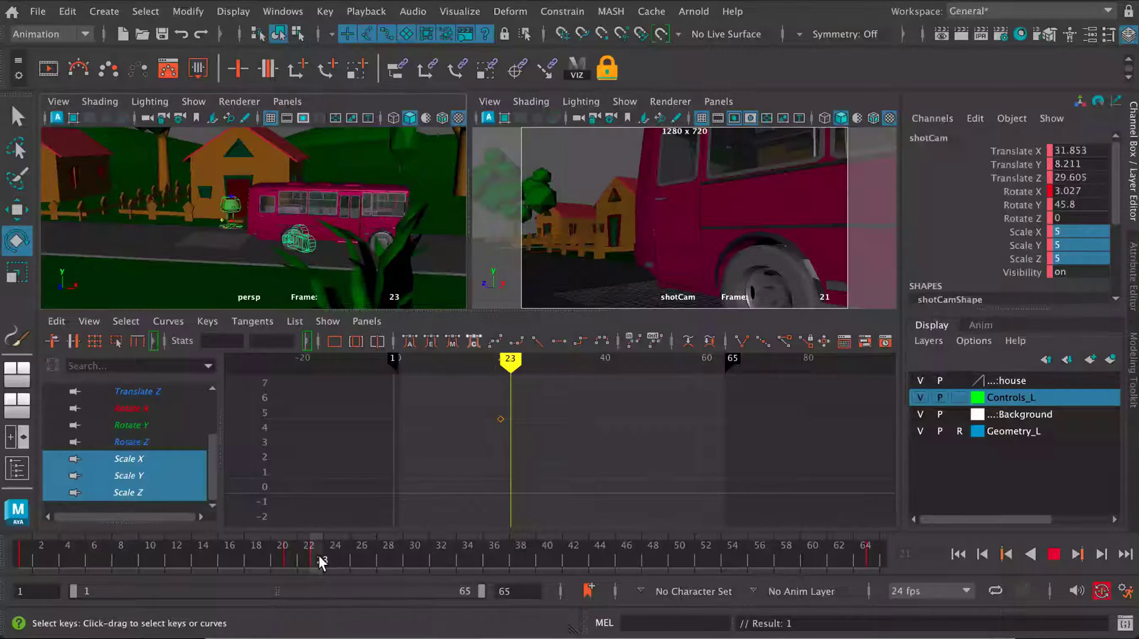
{"action": "left_click_drag", "start_coordinate": [348, 228], "coordinate": [349, 229]}
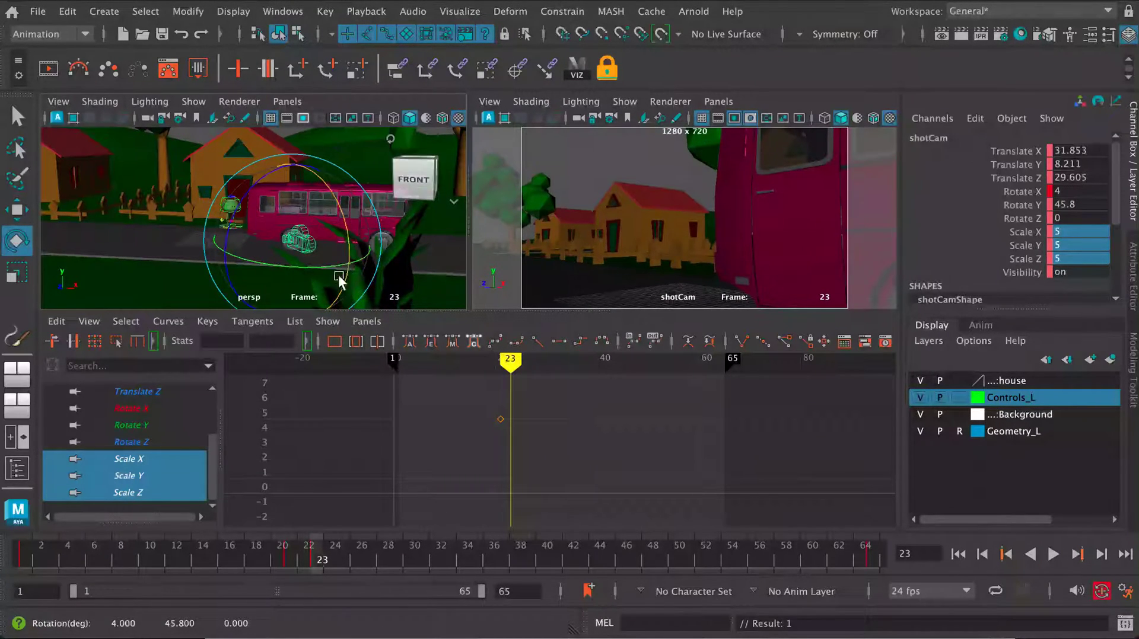
- Tilt shotCam to a Rotate X of about 1.24 at frame 25 and about 2.1 at frame 27
{"action": "left_click_drag", "start_coordinate": [333, 564], "coordinate": [341, 566]}
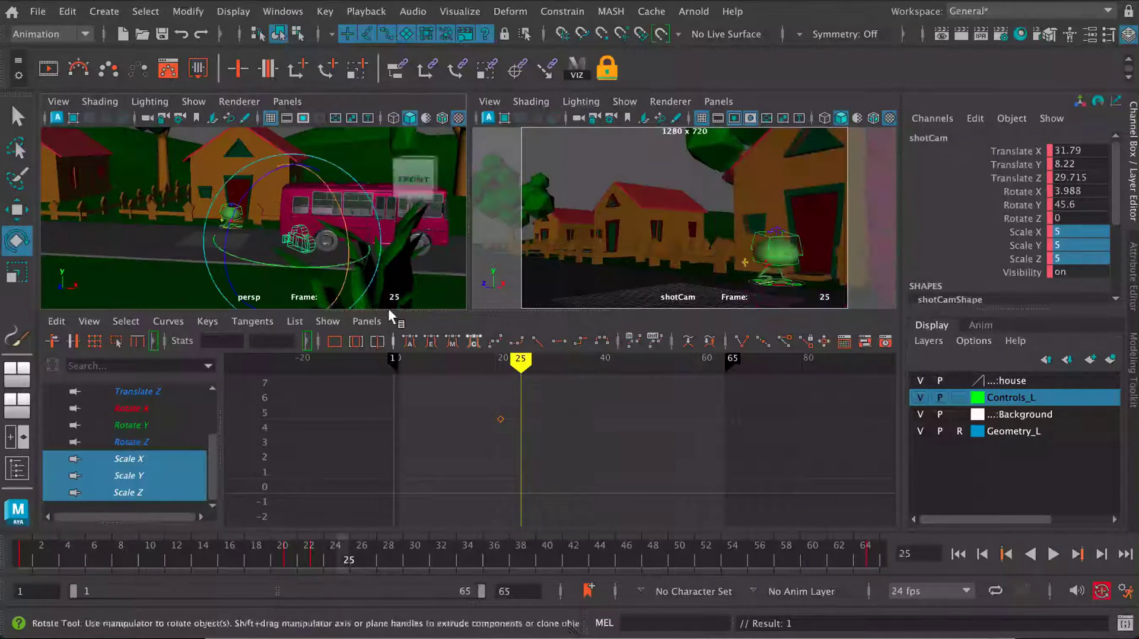
{"action": "left_click_drag", "start_coordinate": [348, 230], "coordinate": [347, 226]}
{"action": "left_click_drag", "start_coordinate": [351, 561], "coordinate": [375, 560]}
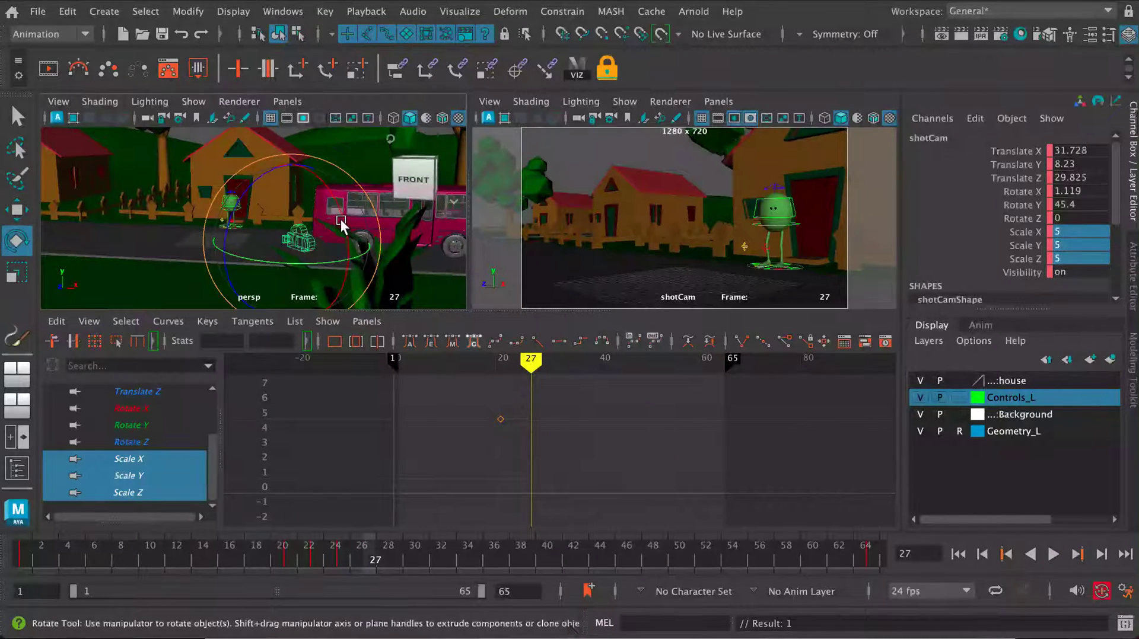
{"action": "left_click_drag", "start_coordinate": [341, 220], "coordinate": [343, 226]}
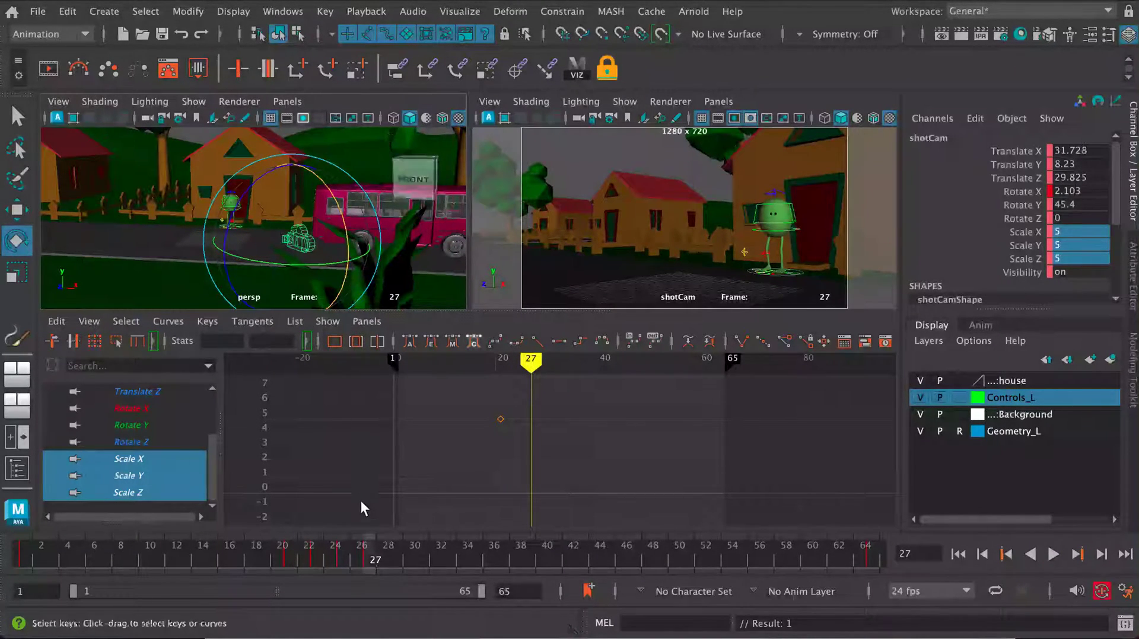
- At frame 30, tilt shotCam to a Rotate X of about 0.93, key all its channels, and display the Rotate X curve
{"action": "left_click_drag", "start_coordinate": [376, 559], "coordinate": [411, 564]}
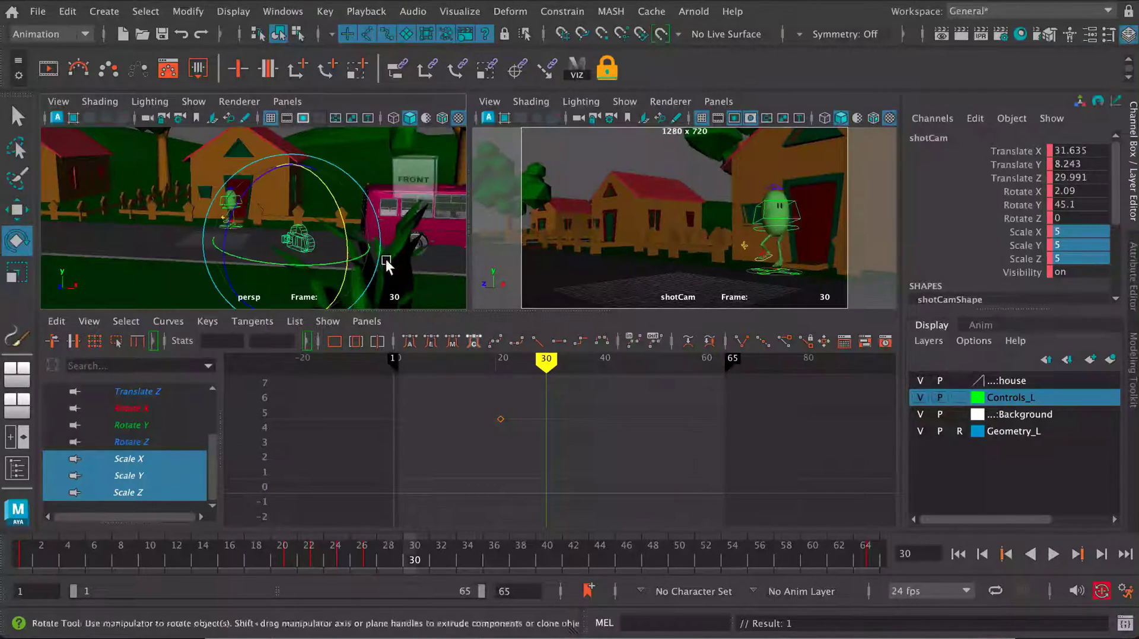
{"action": "left_click_drag", "start_coordinate": [348, 238], "coordinate": [346, 224]}
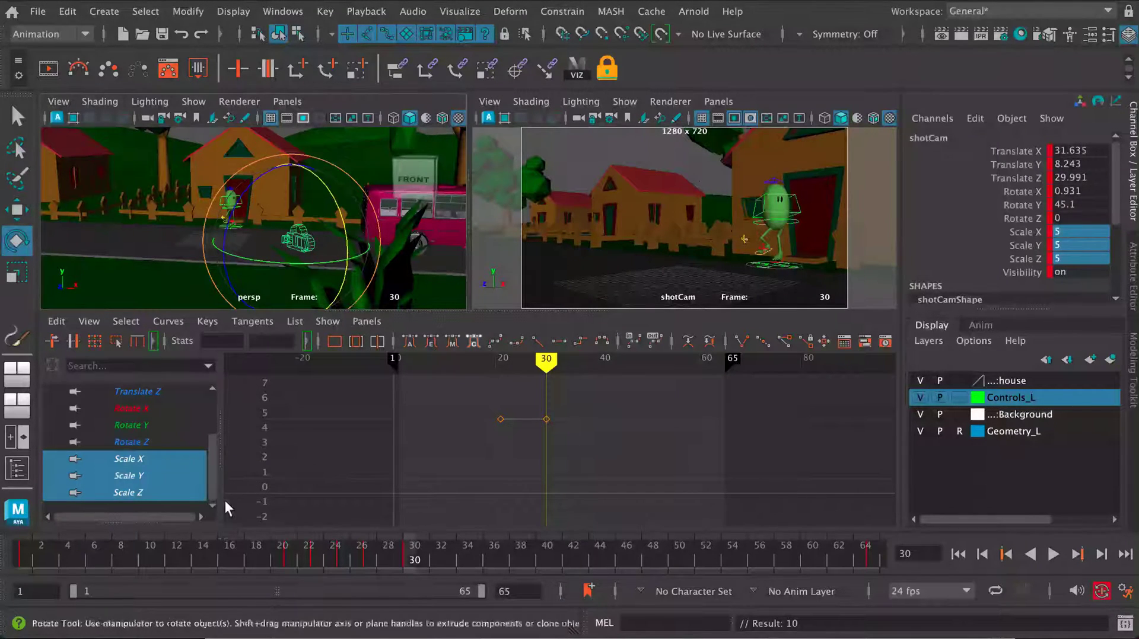
{"action": "left_click", "coordinate": [188, 411]}
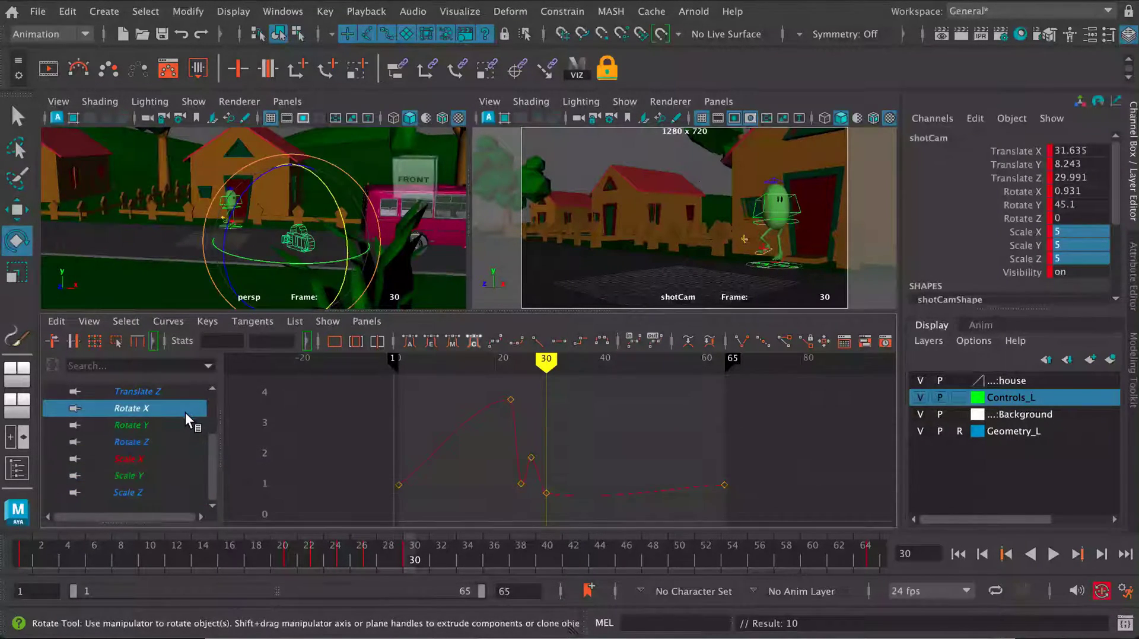
- Scrub and play the frames around the bus passing to check the camera shake against the Rotate X curve
{"action": "mouse_move", "coordinate": [345, 557]}
{"action": "left_mouse_down"}
{"action": "mouse_move", "coordinate": [230, 567]}
{"action": "mouse_move", "coordinate": [283, 560]}
{"action": "left_mouse_up"}
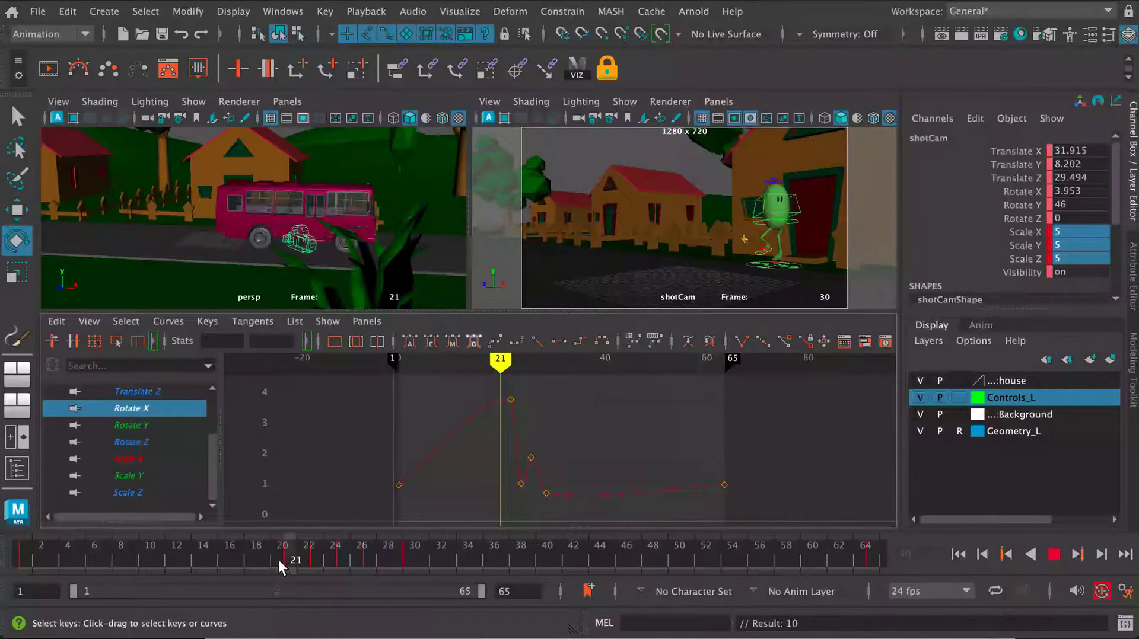
{"action": "key", "text": "alt+v"}
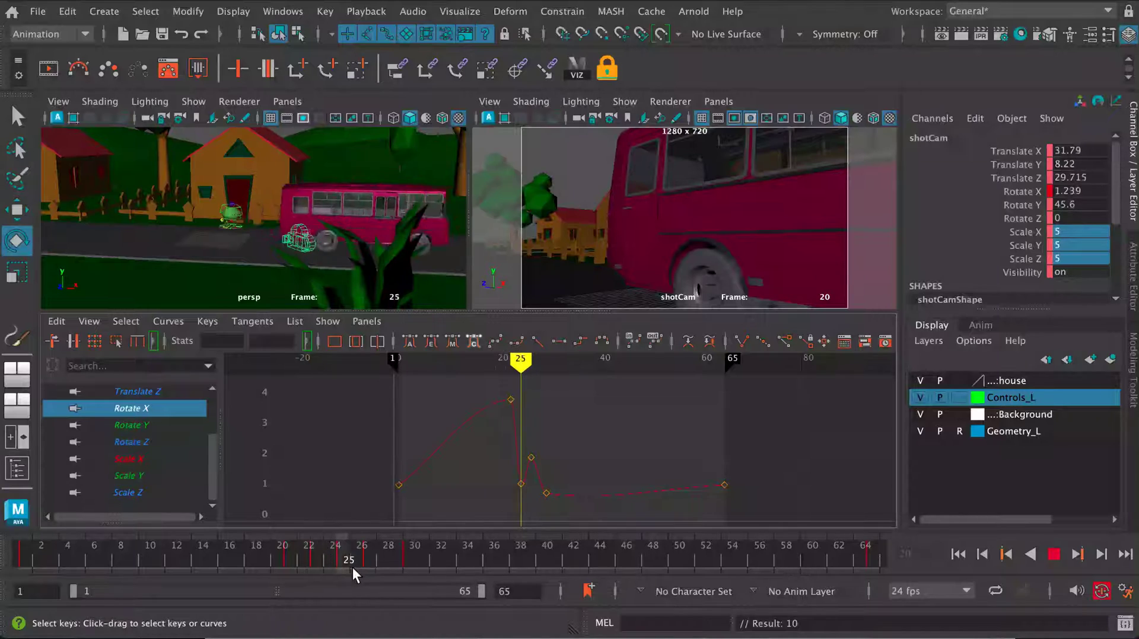
{"action": "key", "text": "alt+v"}
- Deselect the camera, play the shake in the maximized shotCam view, and return to frame 1
{"action": "left_click", "coordinate": [590, 160]}
{"action": "key", "text": "space"}
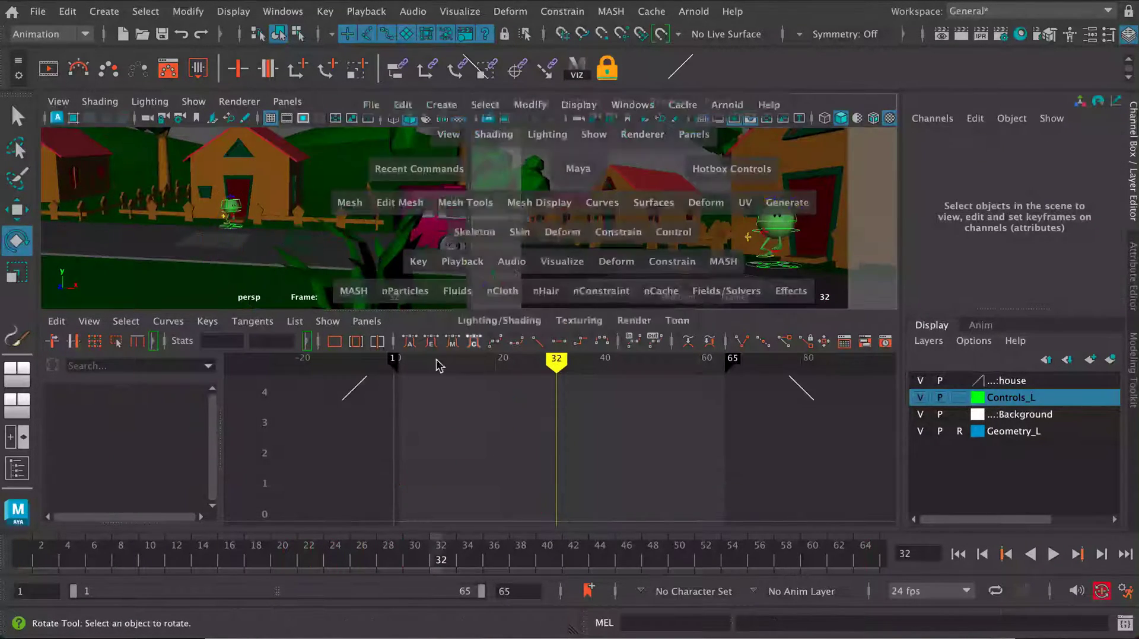
{"action": "key", "text": "alt+v"}
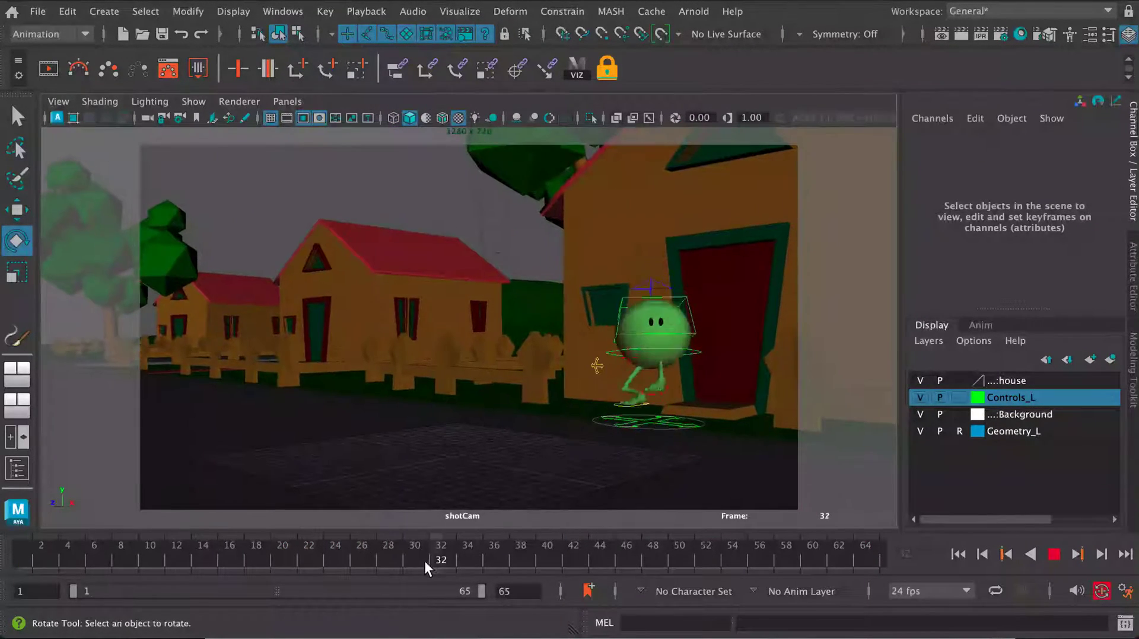
{"action": "left_click_drag", "start_coordinate": [230, 558], "coordinate": [5, 555]}
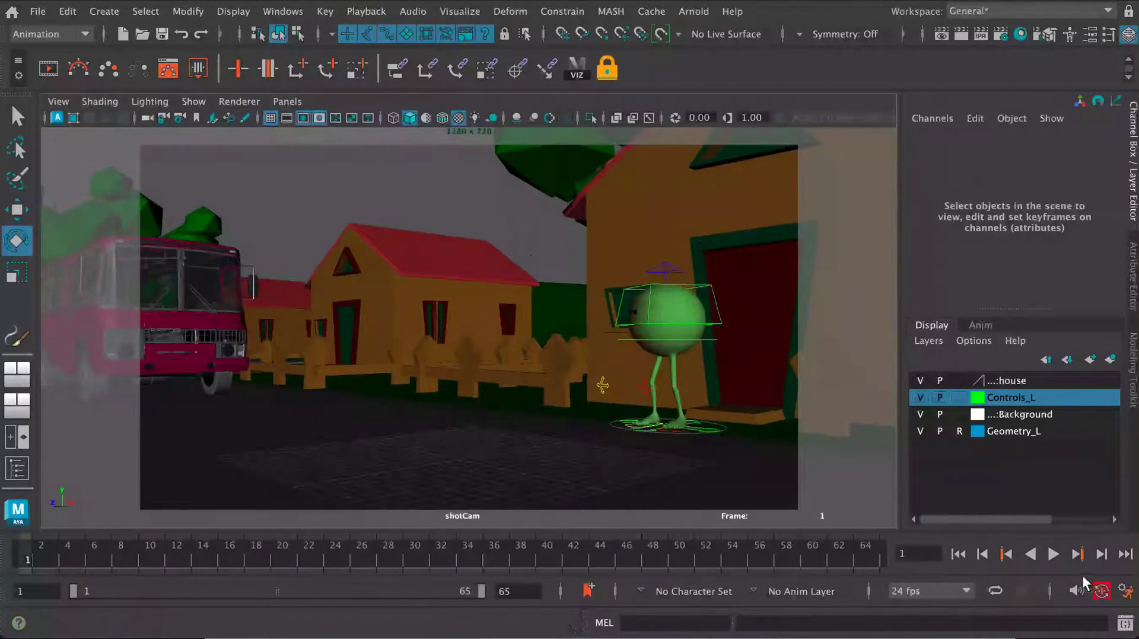
- Play the camera shake in the maximized shotCam view, stop playback, and scrub back to frame 26
{"action": "left_click", "coordinate": [1053, 554]}
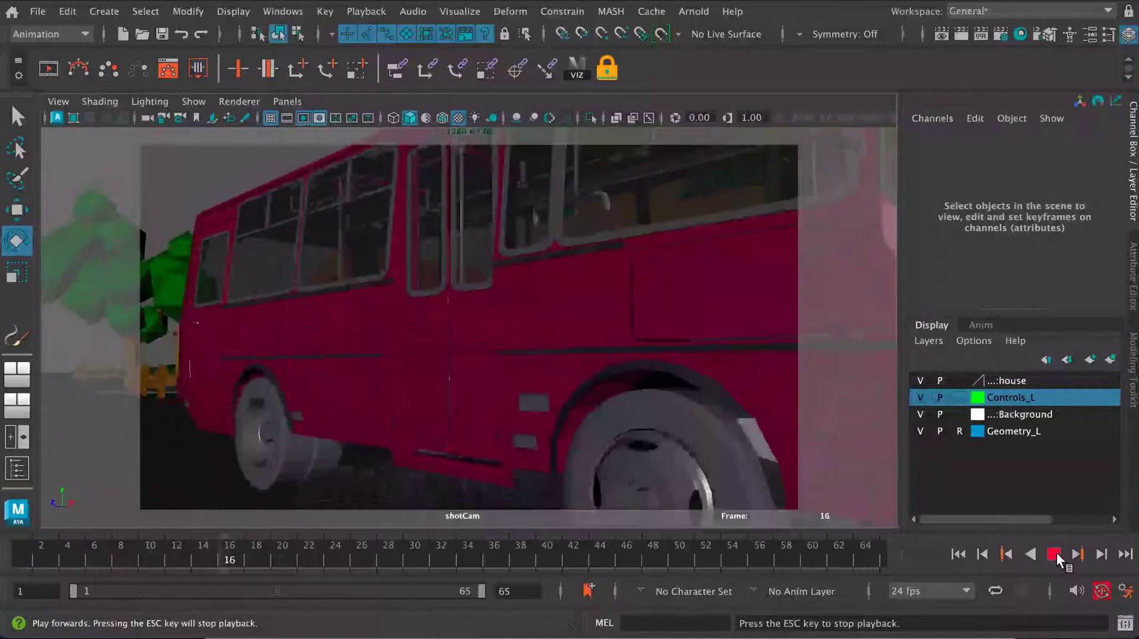
{"action": "left_click", "coordinate": [1056, 553]}
{"action": "left_click_drag", "start_coordinate": [478, 551], "coordinate": [362, 557]}
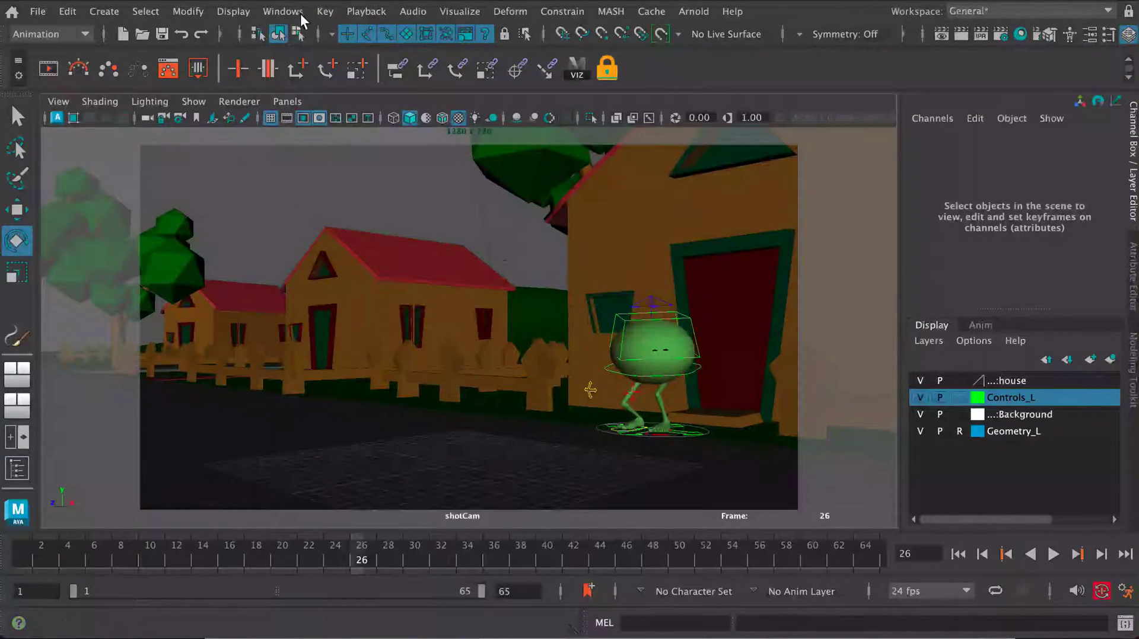
- Select shotCam, display its Rotate X curve beside the camera views, and scrub to frame 21 where the bus passes
{"action": "left_click", "coordinate": [145, 116]}
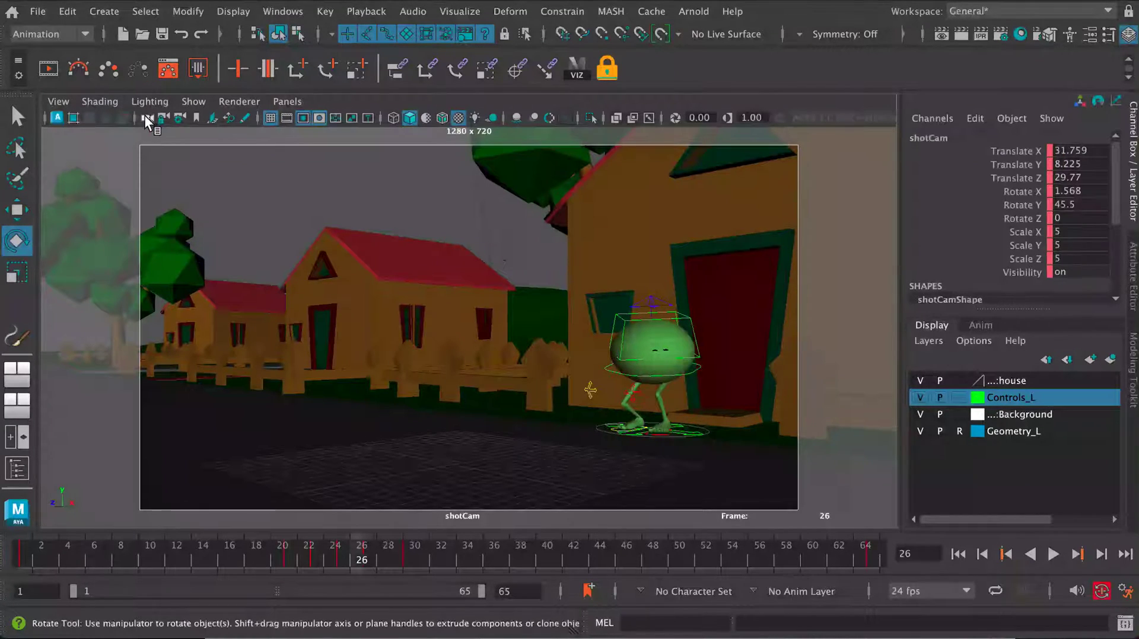
{"action": "key", "text": "space"}
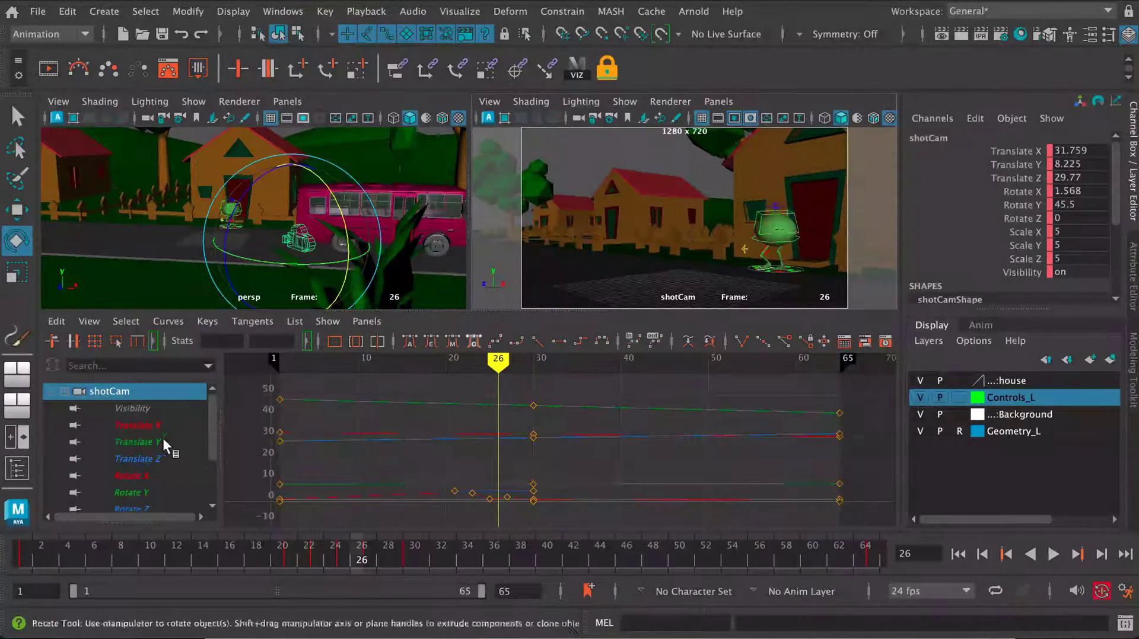
{"action": "left_click", "coordinate": [159, 478]}
{"action": "left_click_drag", "start_coordinate": [314, 560], "coordinate": [242, 564]}
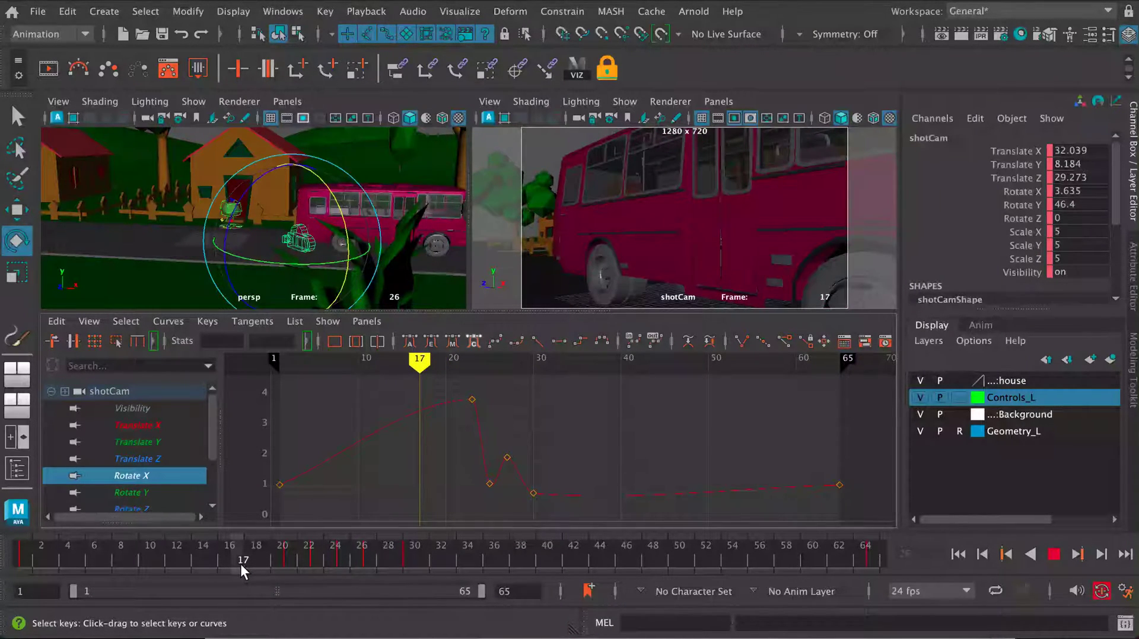
{"action": "left_click_drag", "start_coordinate": [240, 564], "coordinate": [288, 561]}
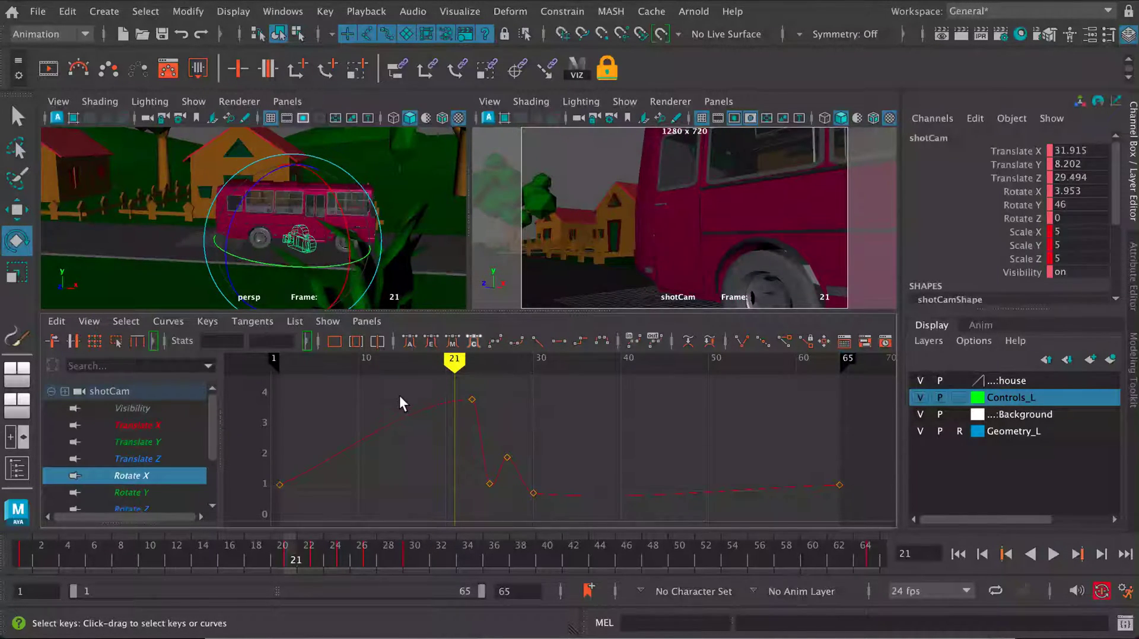
- Lower the Rotate X key at frame 21 to about 0.993 and give it a flat tangent
{"action": "left_click_drag", "start_coordinate": [417, 390], "coordinate": [458, 426]}
{"action": "middle_click_drag", "start_coordinate": [458, 426], "coordinate": [456, 503], "text": "shift"}
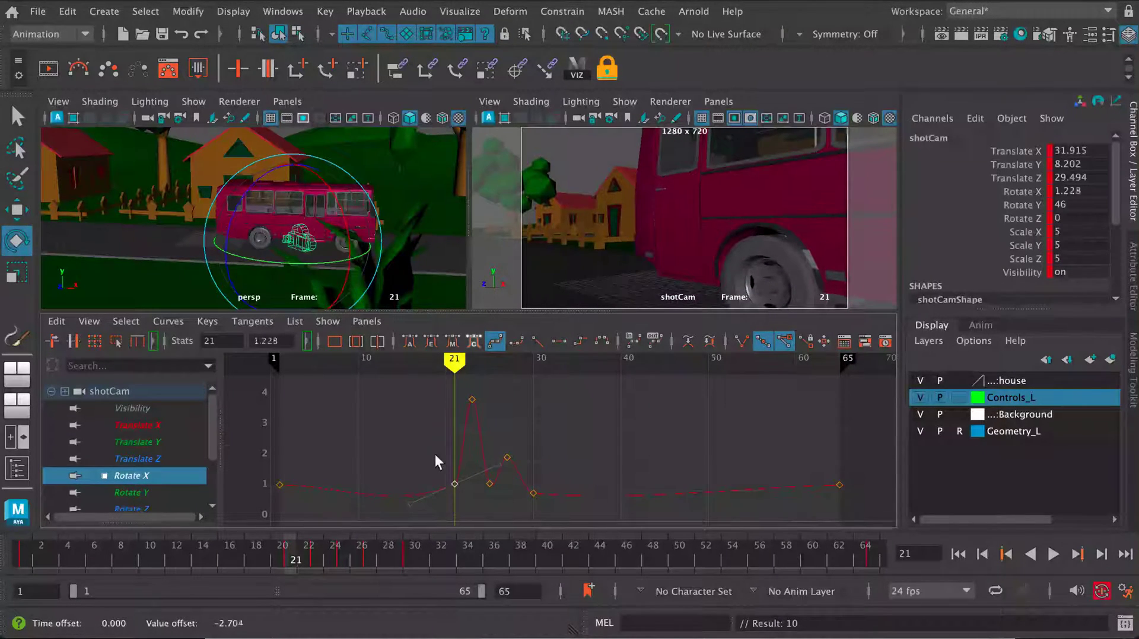
{"action": "middle_click_drag", "start_coordinate": [453, 487], "coordinate": [452, 495], "text": "shift"}
- Lower the Rotate X keys to about 2.7 at frame 23 and -0.177 at frame 25
{"action": "left_click_drag", "start_coordinate": [295, 559], "coordinate": [317, 563]}
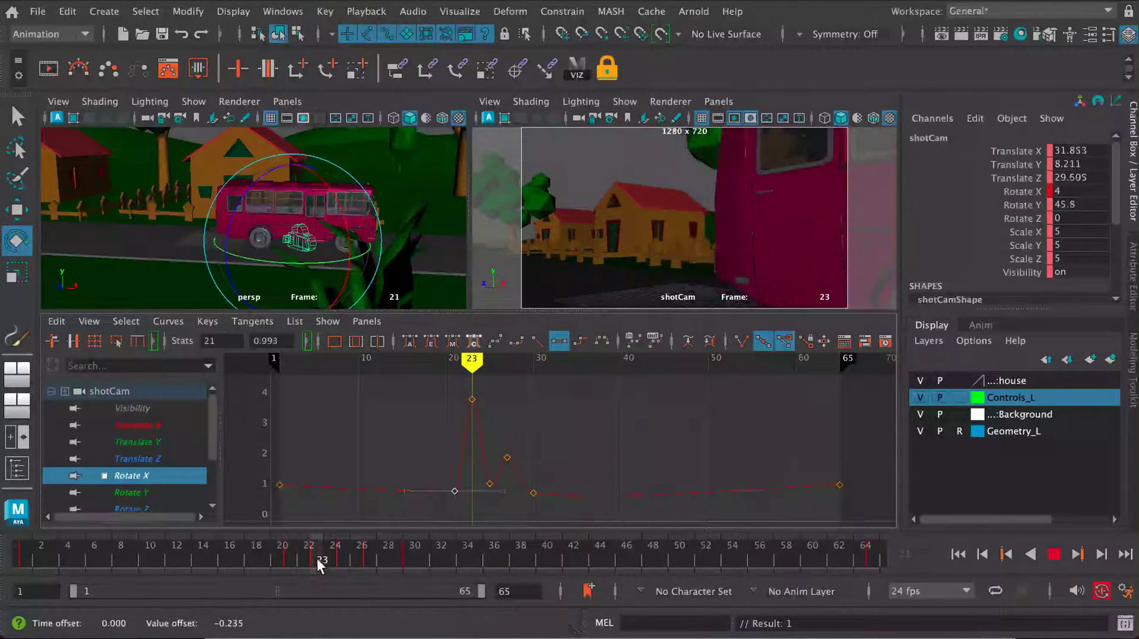
{"action": "middle_click_drag", "start_coordinate": [483, 412], "coordinate": [481, 461], "text": "shift"}
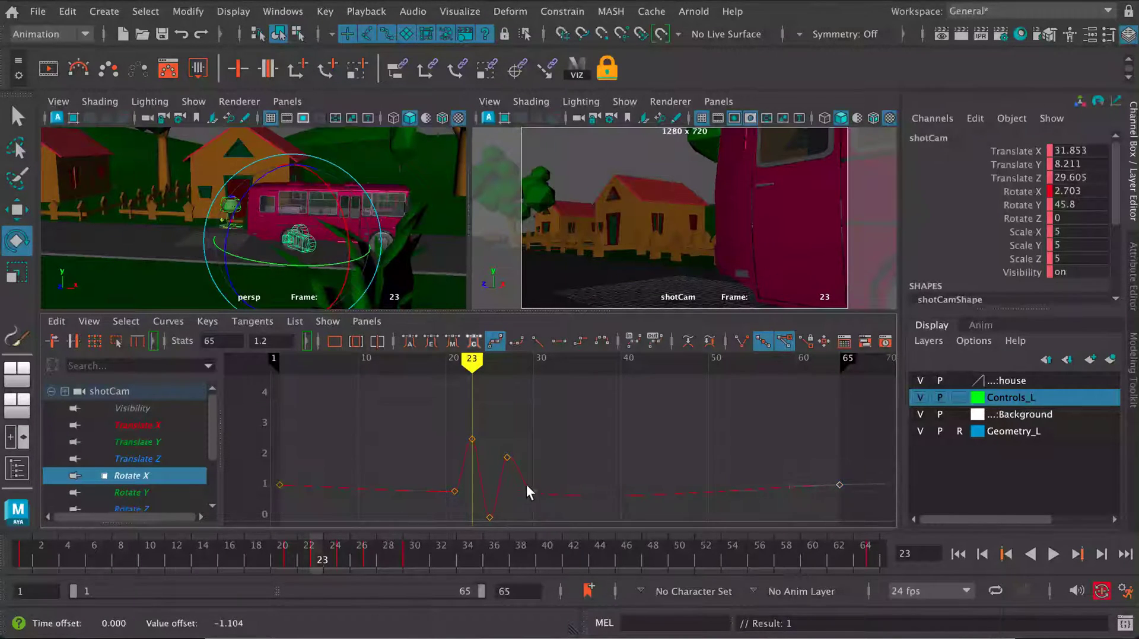
{"action": "mouse_move", "coordinate": [308, 555]}
{"action": "left_mouse_down"}
{"action": "mouse_move", "coordinate": [397, 567]}
{"action": "mouse_move", "coordinate": [296, 561]}
{"action": "mouse_move", "coordinate": [348, 554]}
{"action": "left_mouse_up"}
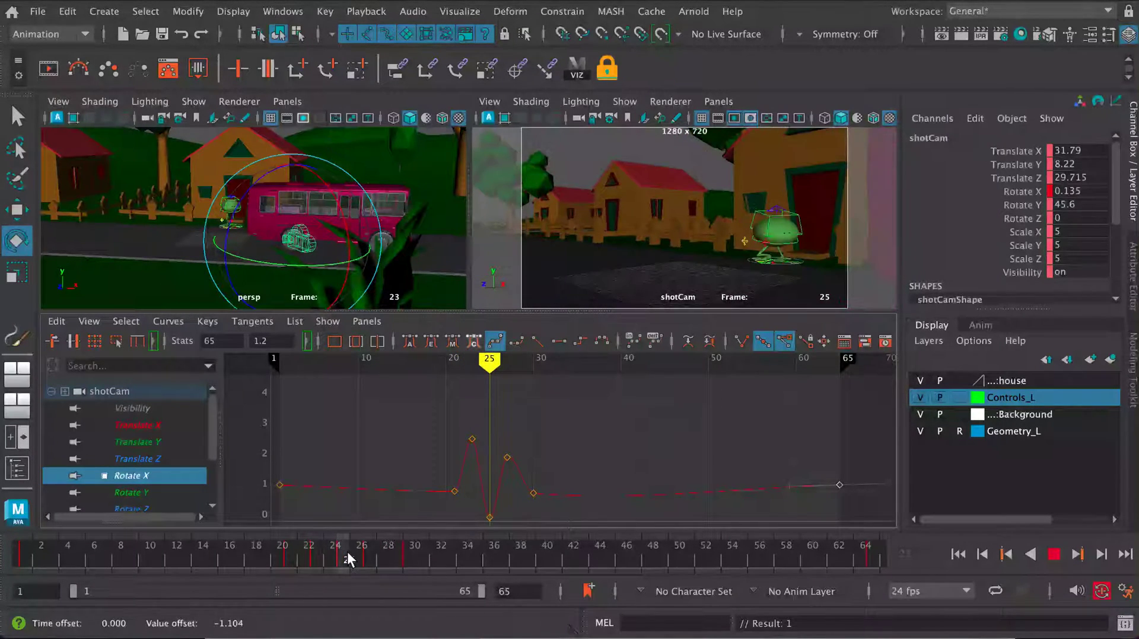
{"action": "key", "text": "f"}
{"action": "left_click_drag", "start_coordinate": [509, 494], "coordinate": [493, 492]}
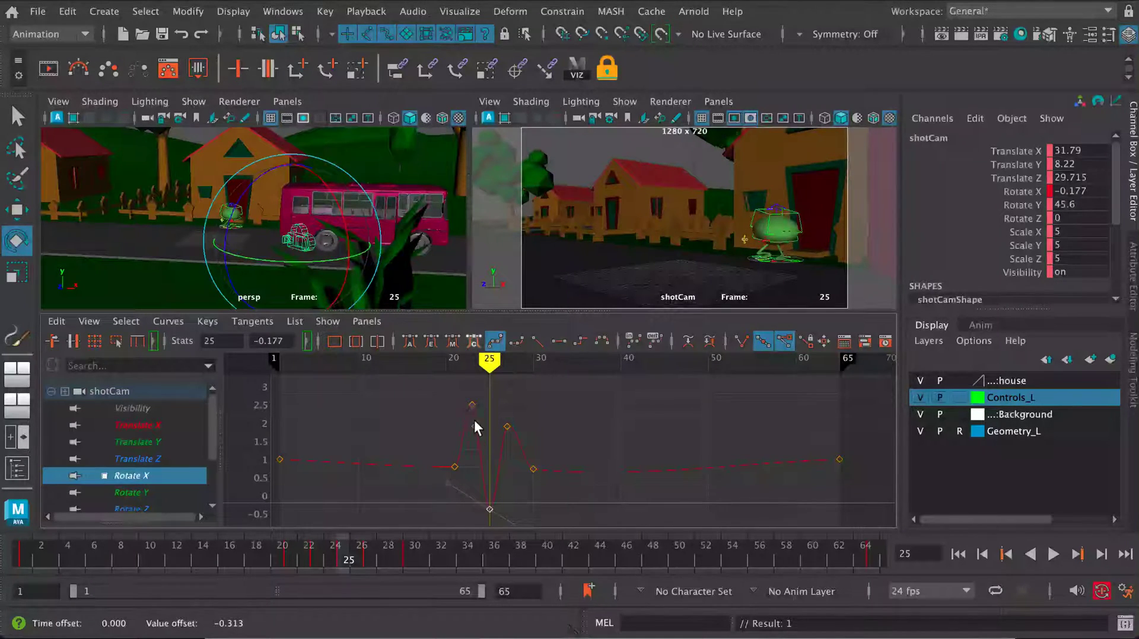
- Raise the Rotate X key at frame 30 slightly and the key at frame 27 to 2.277
{"action": "left_click_drag", "start_coordinate": [515, 449], "coordinate": [536, 493]}
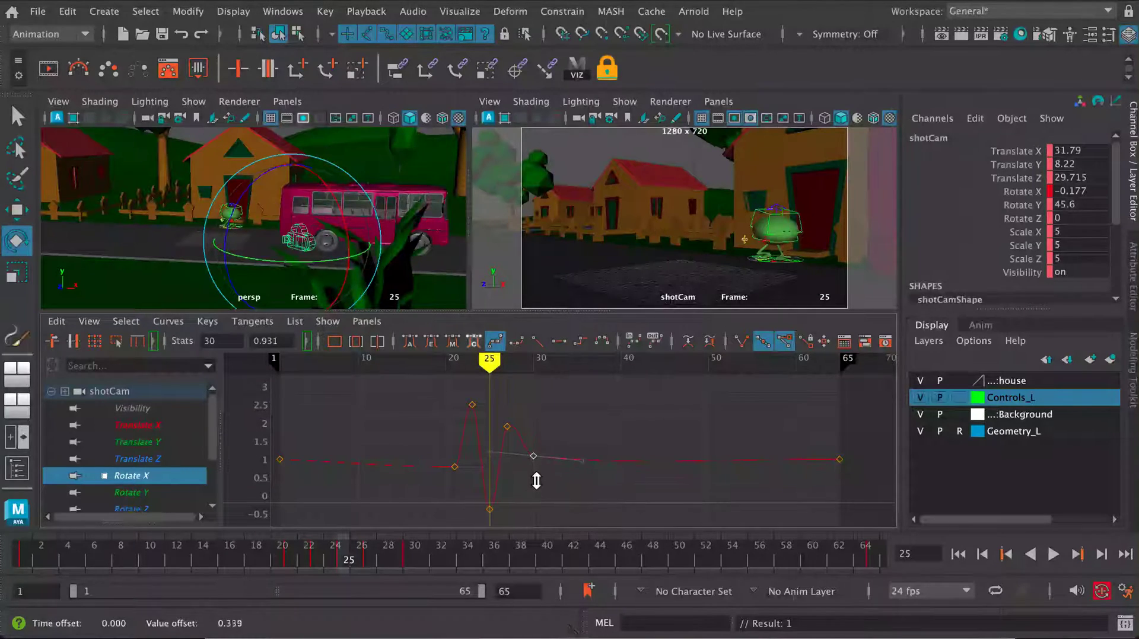
{"action": "left_click", "coordinate": [507, 427]}
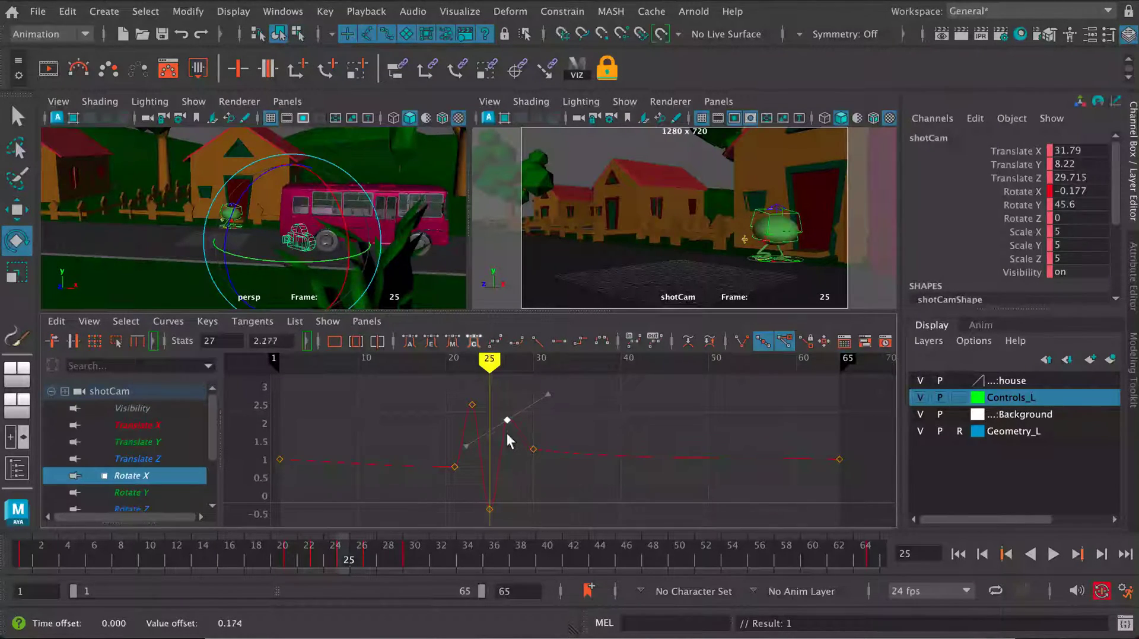
- Play the revised shake from the early frames in the maximized shotCam view, stop, and restore the multi-panel layout
{"action": "key", "text": "space"}
{"action": "left_click_drag", "start_coordinate": [376, 543], "coordinate": [107, 553]}
{"action": "left_click", "coordinate": [1044, 553]}
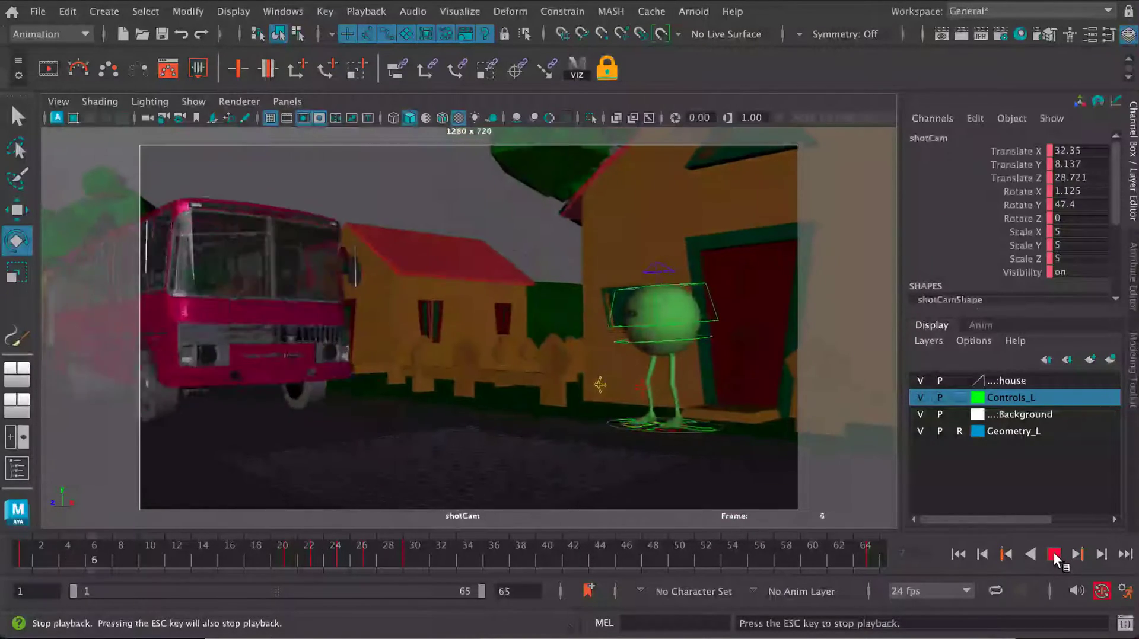
{"action": "left_click", "coordinate": [1055, 554]}
{"action": "key", "text": "space"}
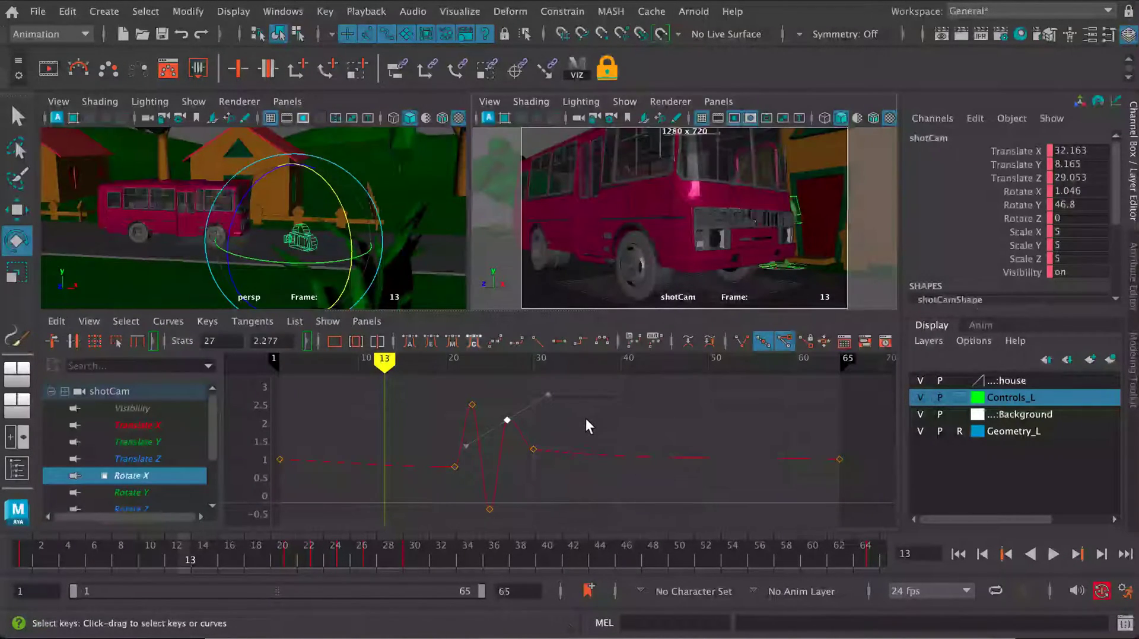